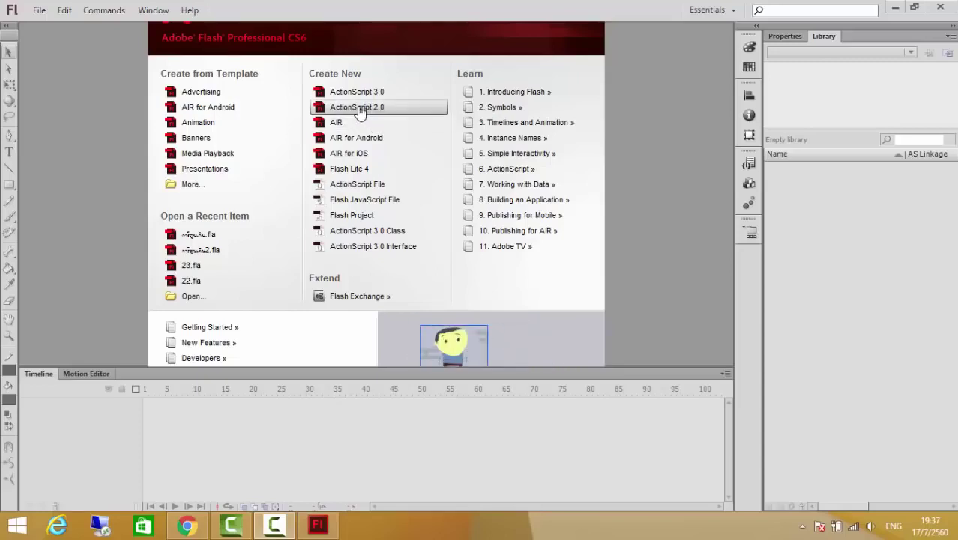
Create an ActionScript 2.0 document and draw a black circle without a stroke in the upper middle of the stage as the head.
click(358, 110)
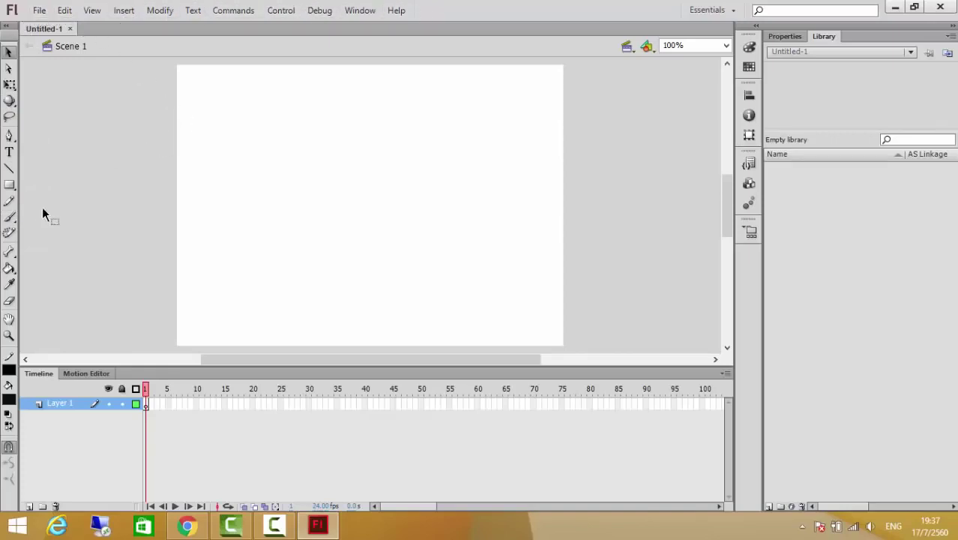
click(10, 186)
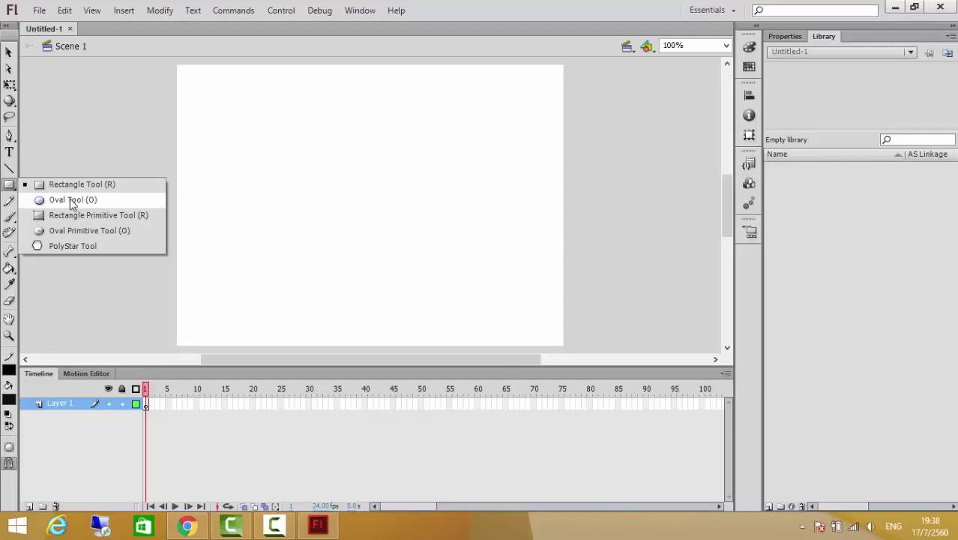
click(71, 201)
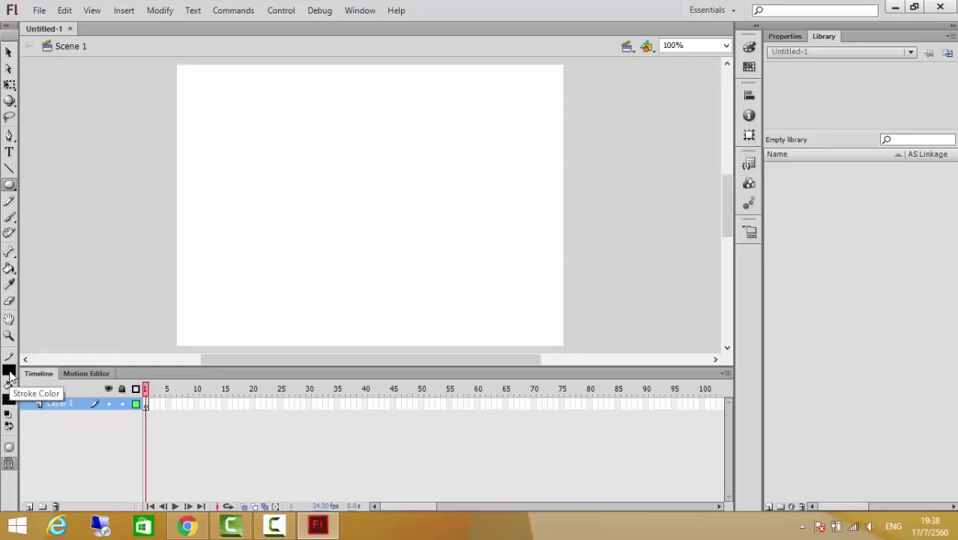
click(10, 374)
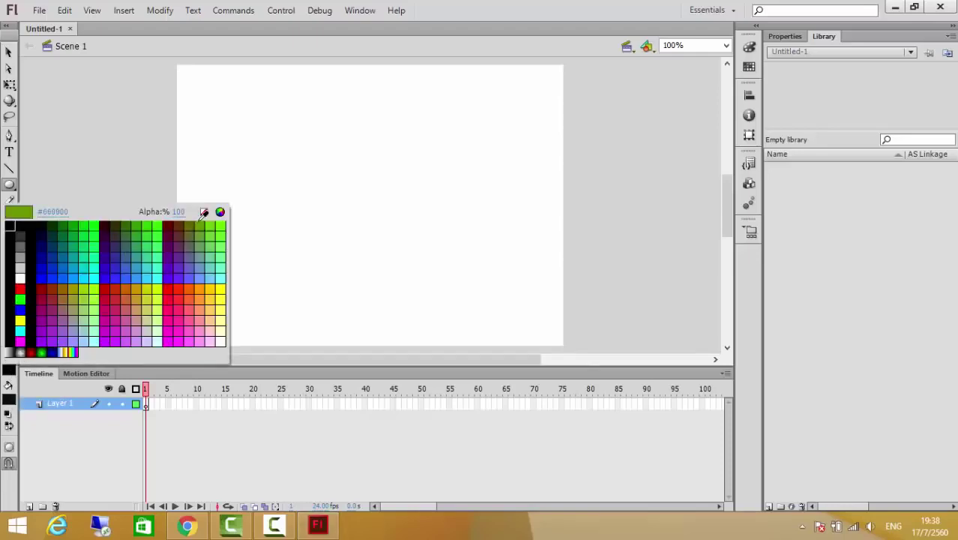
click(204, 212)
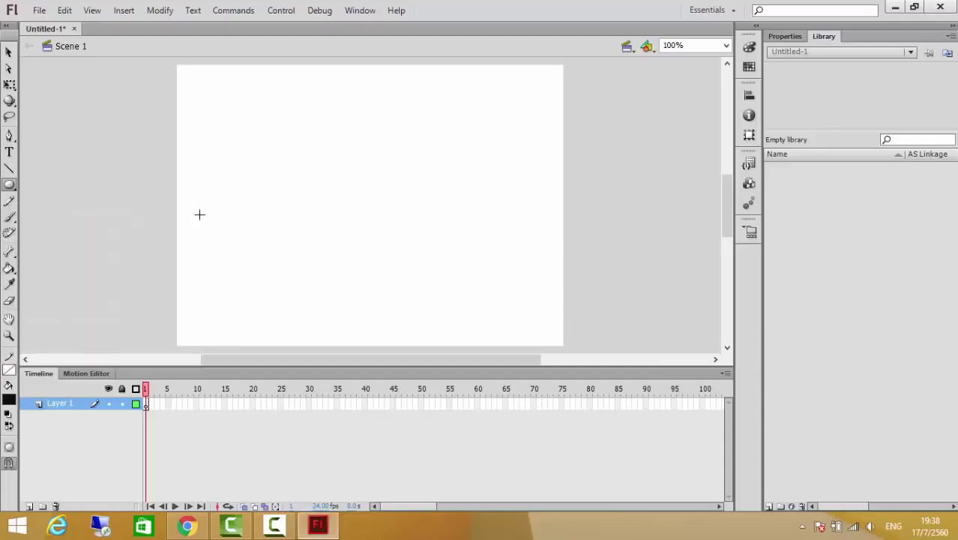
drag(337, 122, 390, 176)
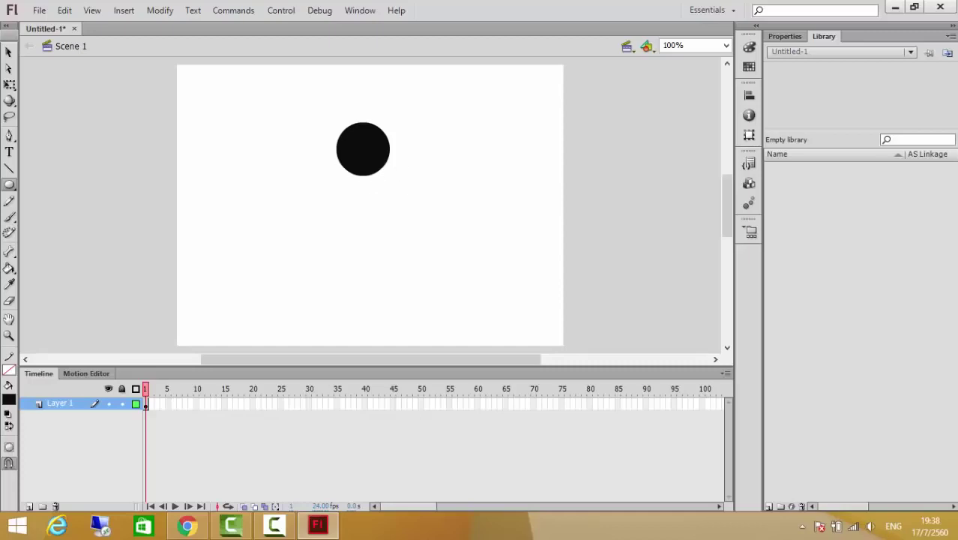
Rename the head circle's layer to หัว.
double_click(63, 403)
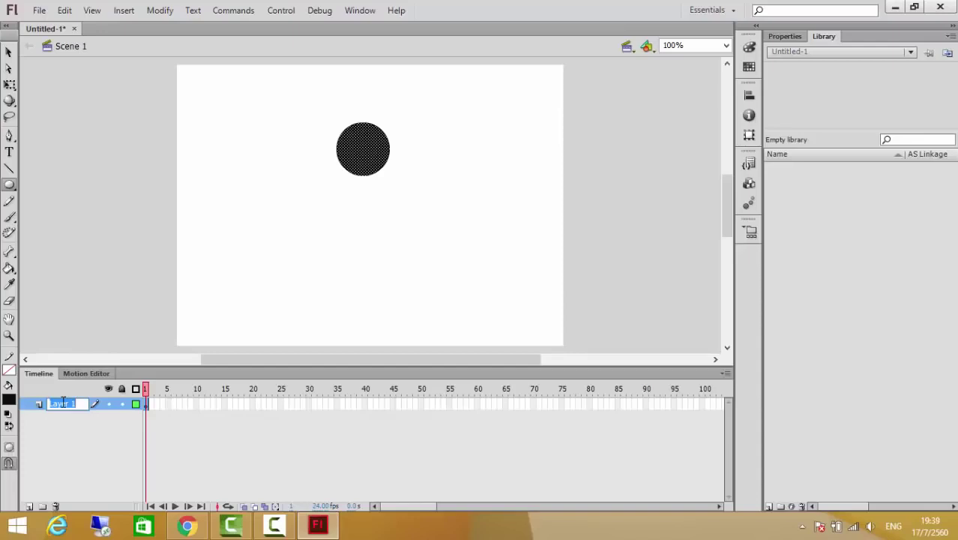
key(alt+shift)
text(หัว)
click(9, 54)
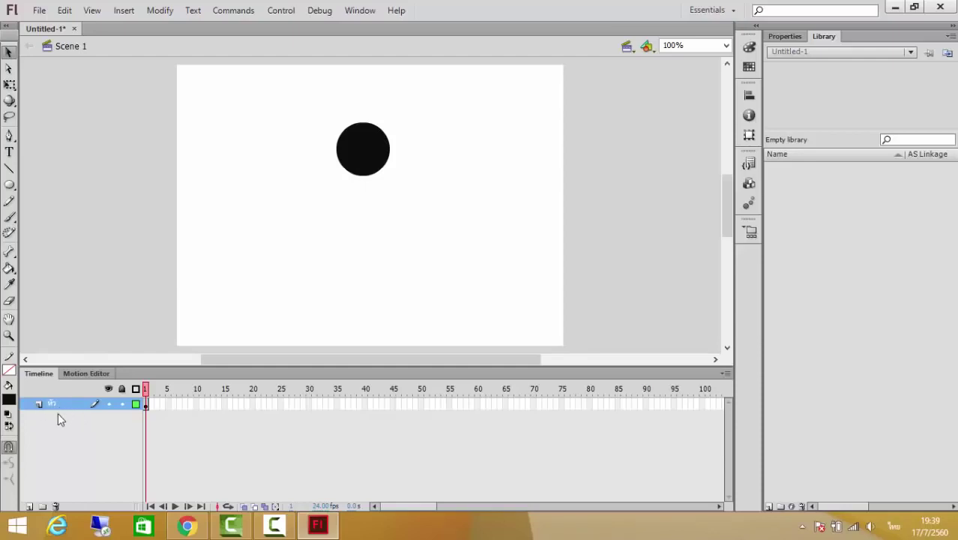
Add a layer and draw a vertical black line with a 32.35 stroke directly below the head as the body.
click(29, 507)
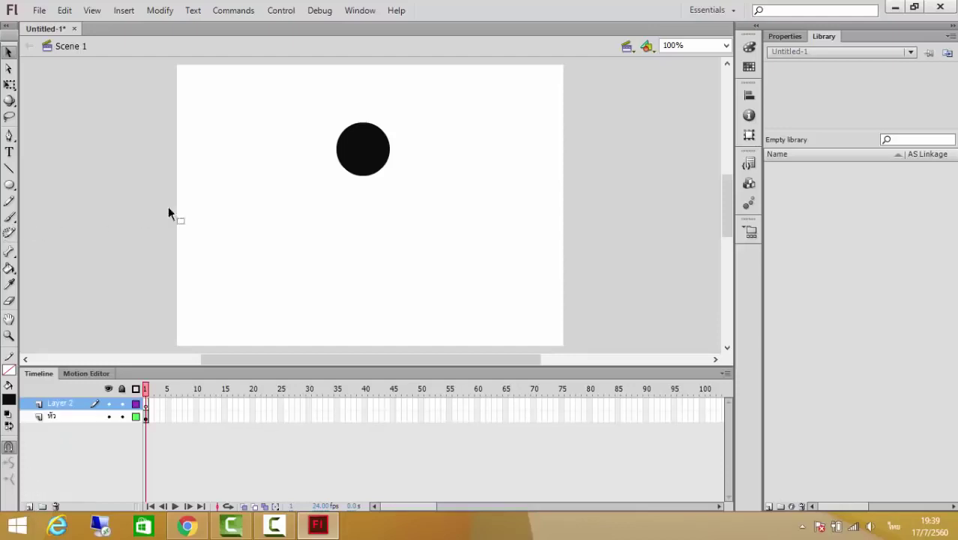
click(9, 171)
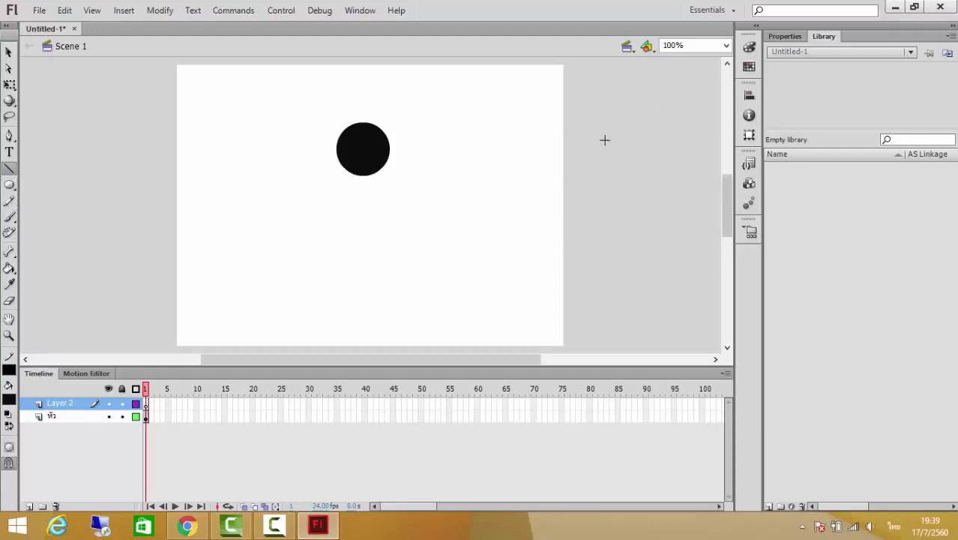
click(780, 37)
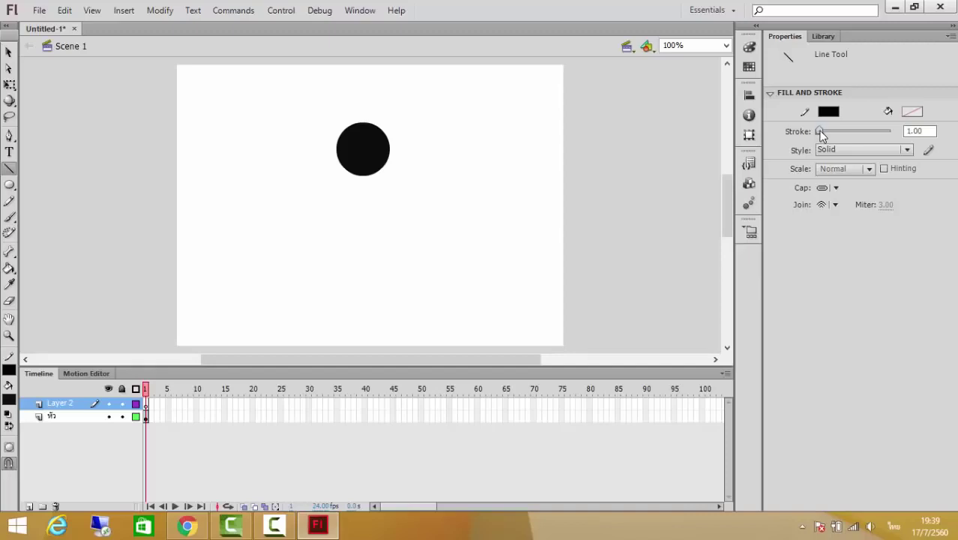
drag(817, 131, 829, 131)
drag(363, 184, 364, 233)
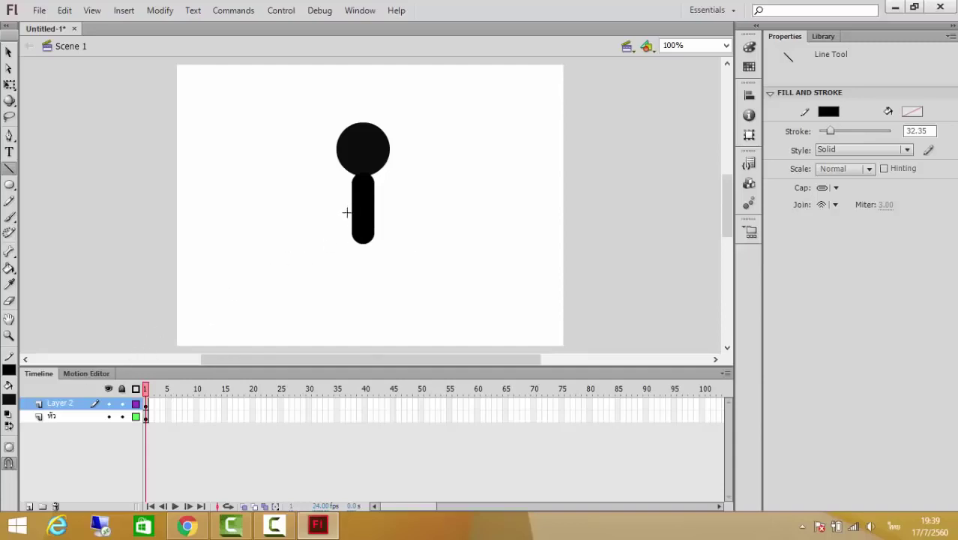
Rename the body line's layer to ตัว.
double_click(66, 404)
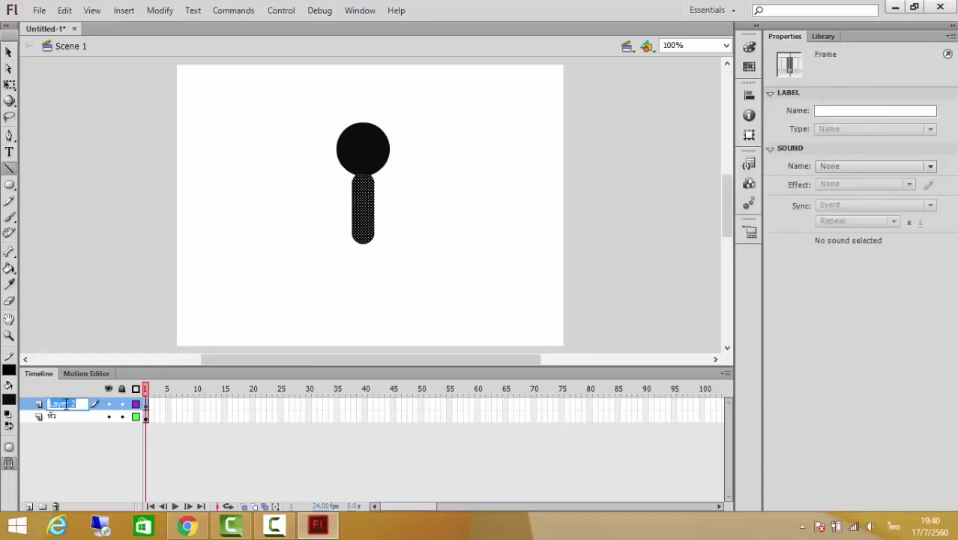
text(ตัว)
click(8, 57)
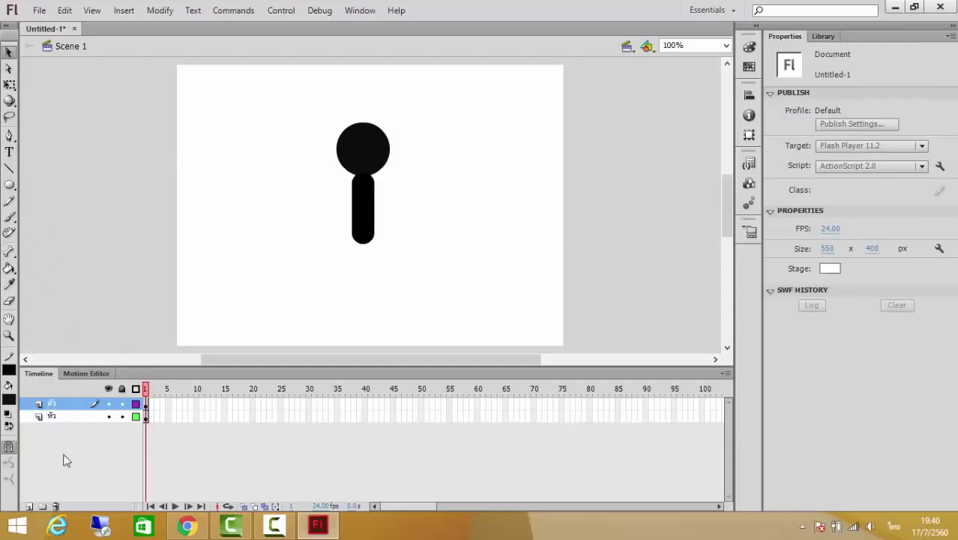
Add a layer and draw a bent leg with a foot from joined lines with an 18.60 stroke, to the right of the body.
click(32, 505)
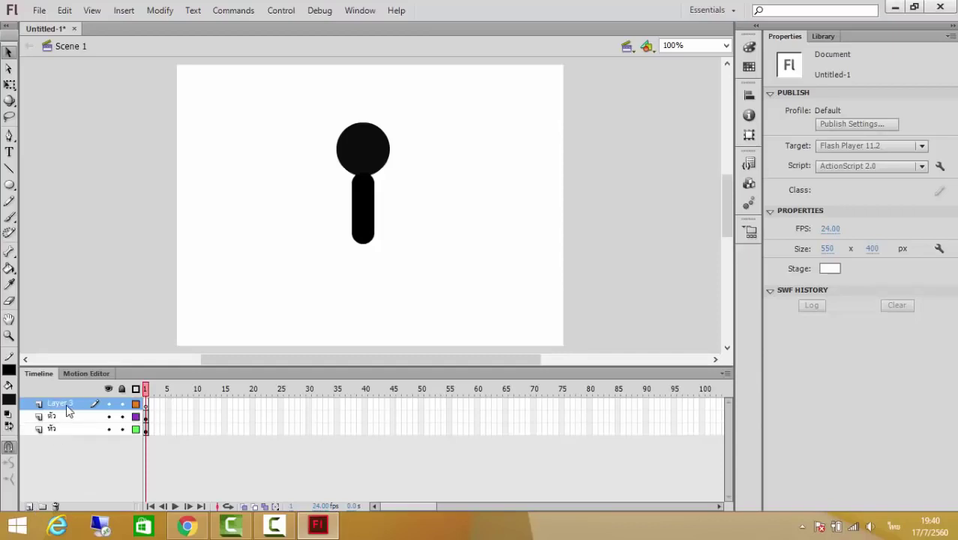
click(9, 169)
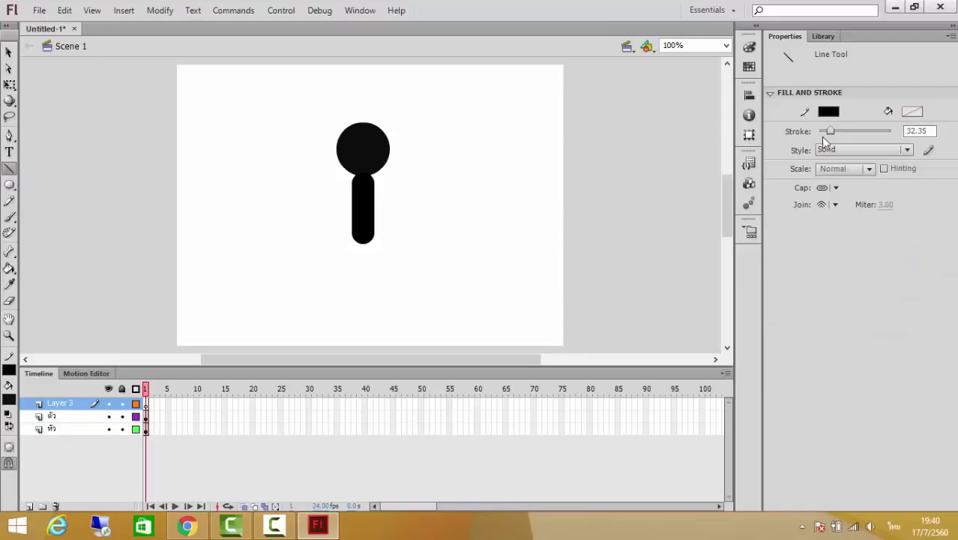
drag(830, 139, 824, 138)
mouse_move(486, 156)
mouse_down()
mouse_move(471, 196)
mouse_move(473, 236)
mouse_move(457, 236)
mouse_up()
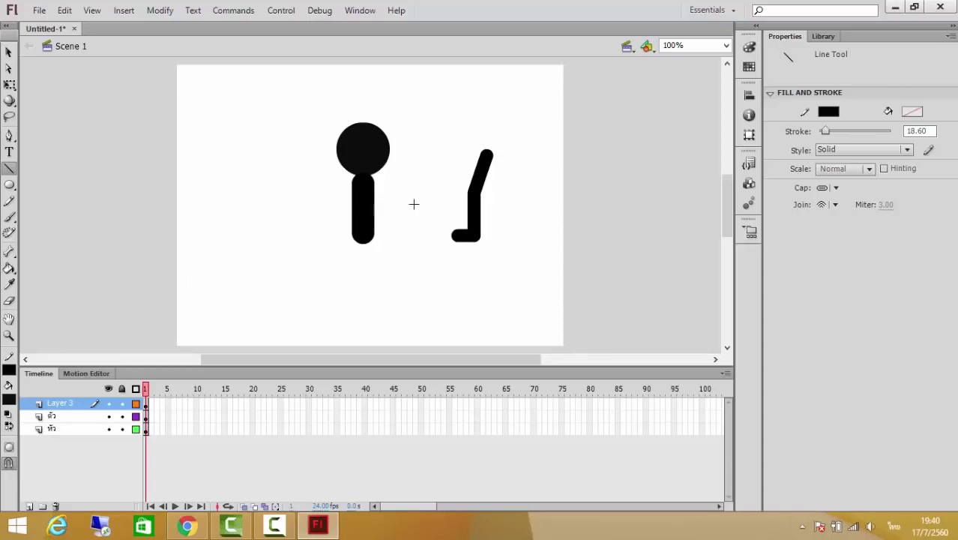
Rename the leg's layer to ขา.
double_click(58, 405)
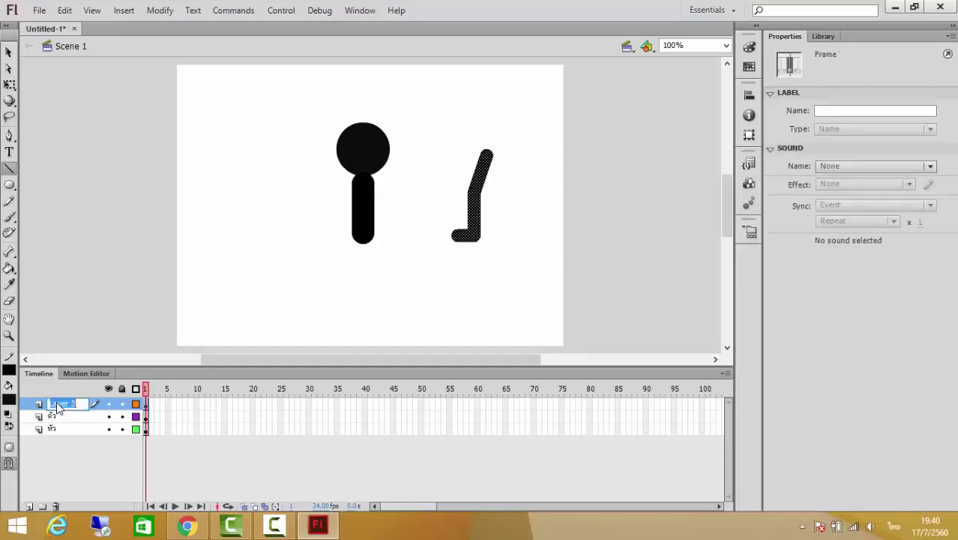
text(ขา)
click(10, 56)
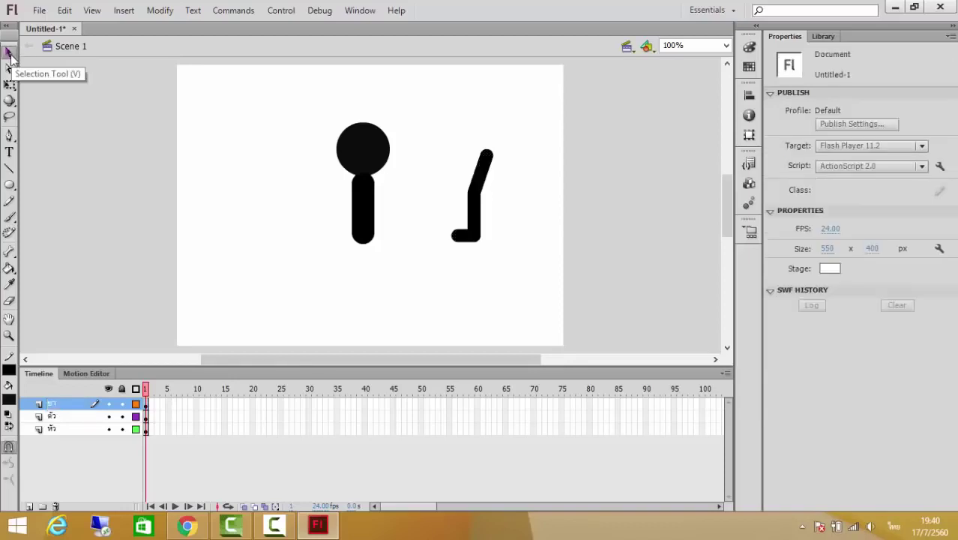
click(371, 156)
click(364, 204)
click(472, 206)
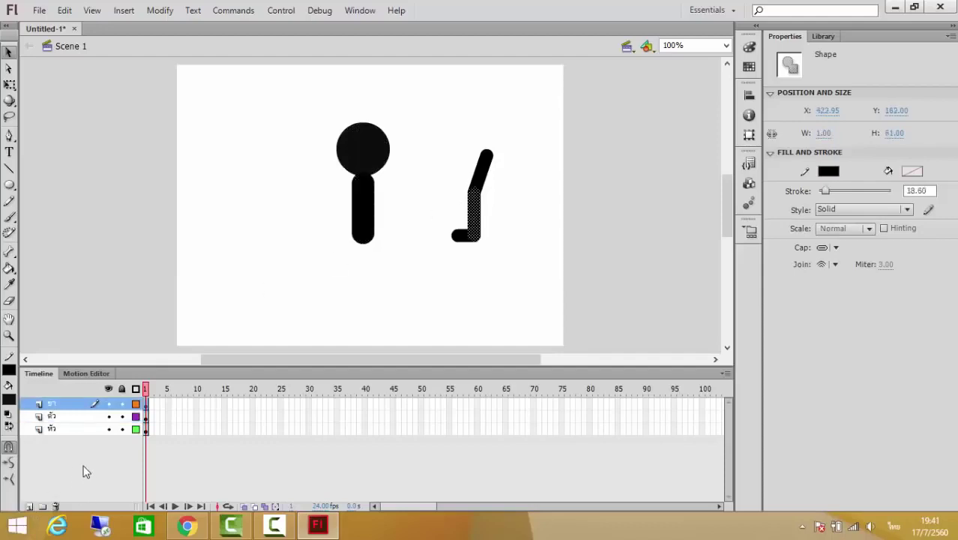
click(266, 314)
Add a layer and draw a bent arm from two joined lines with an 18.60 stroke, to the left of the head and body.
click(29, 506)
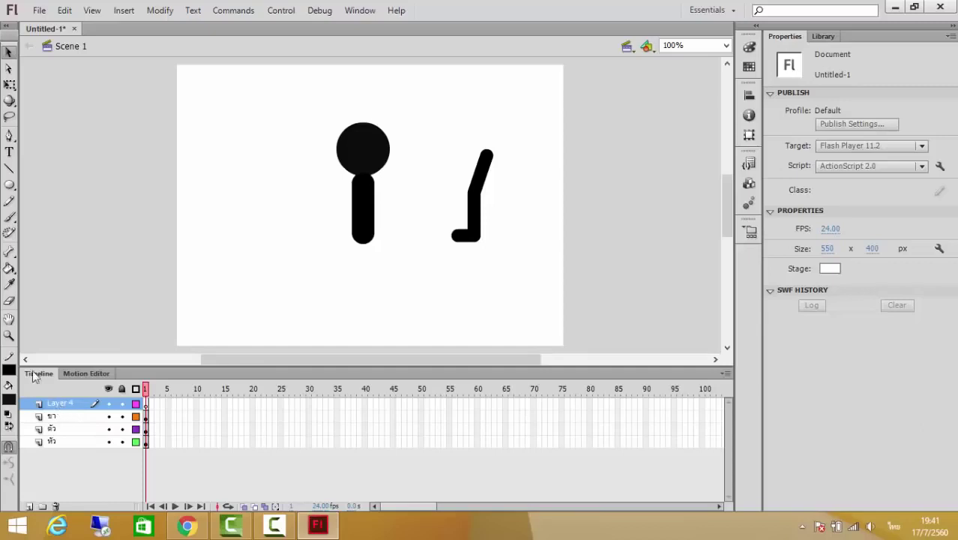
click(9, 171)
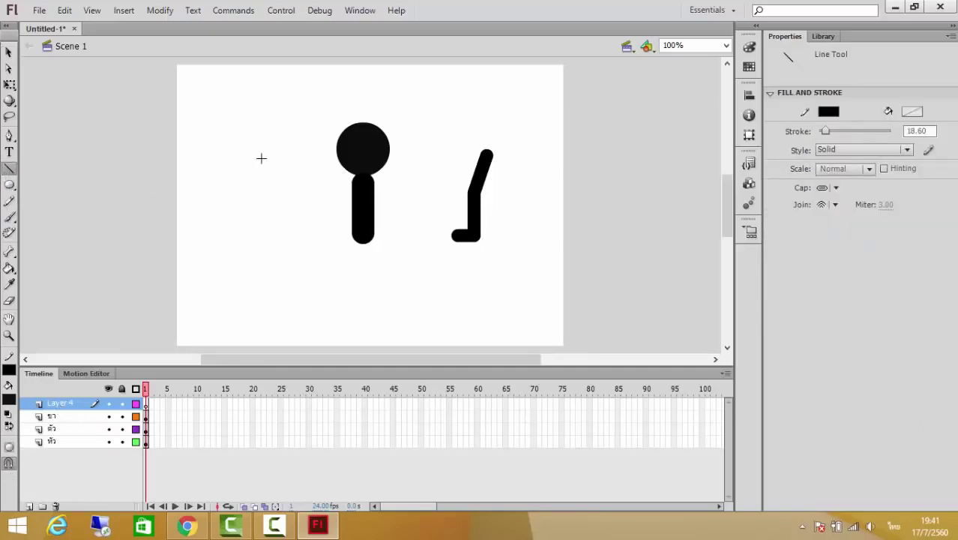
mouse_move(261, 158)
mouse_down()
mouse_move(261, 183)
mouse_move(235, 199)
mouse_move(237, 209)
mouse_up()
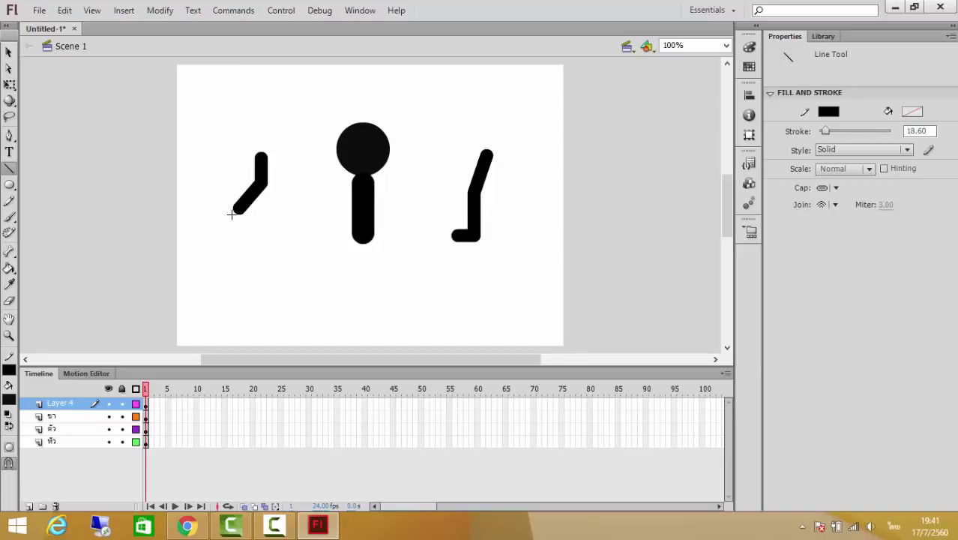
Draw a black circle about 19 px wide without a stroke at the arm's lower end as the hand.
click(10, 184)
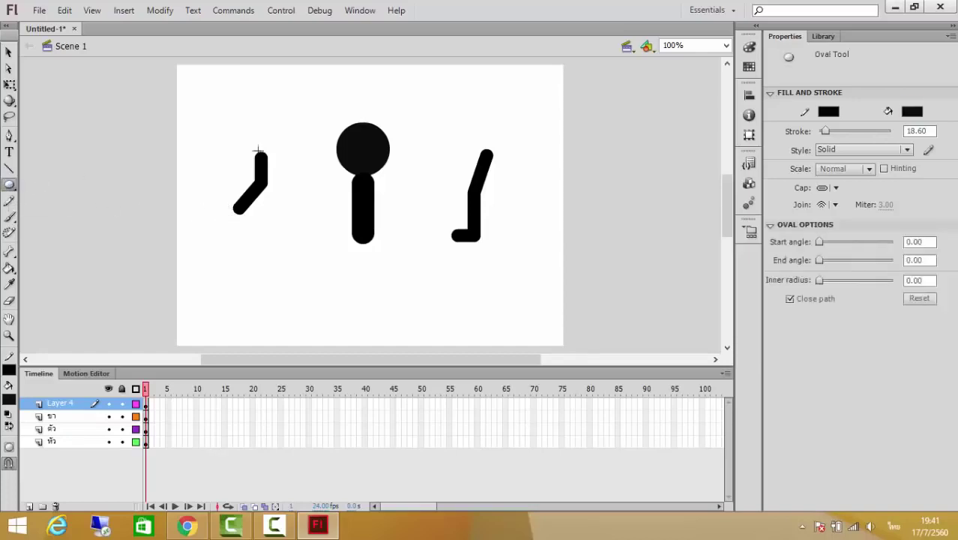
click(827, 114)
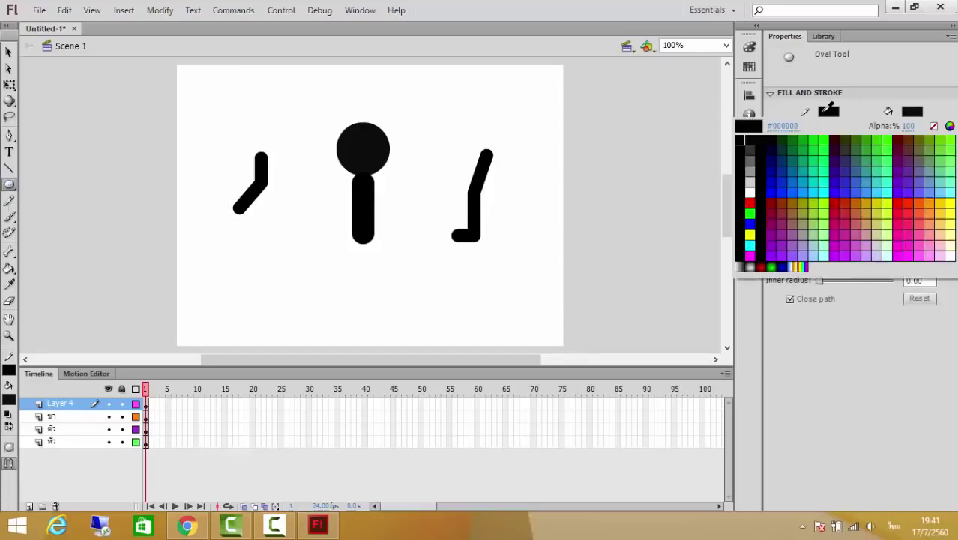
click(932, 126)
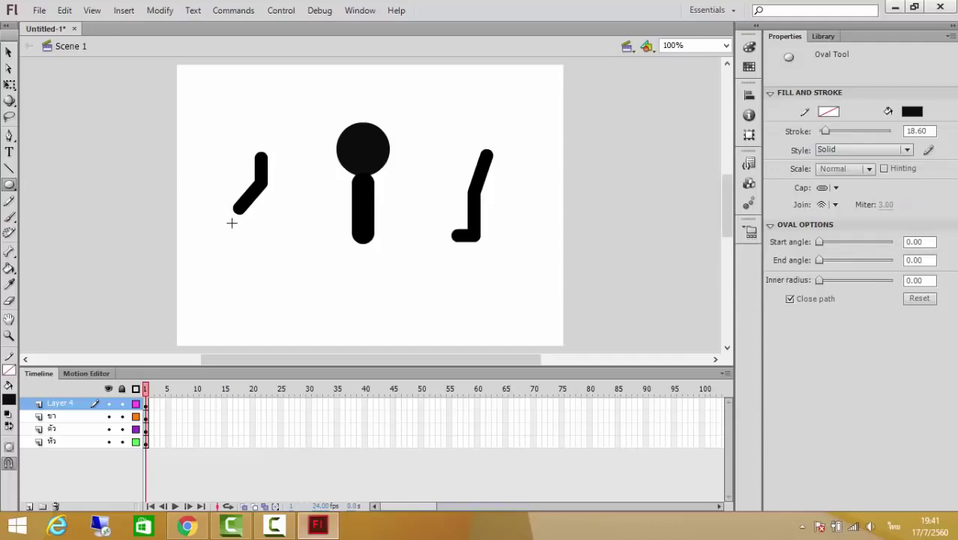
drag(229, 211, 241, 222)
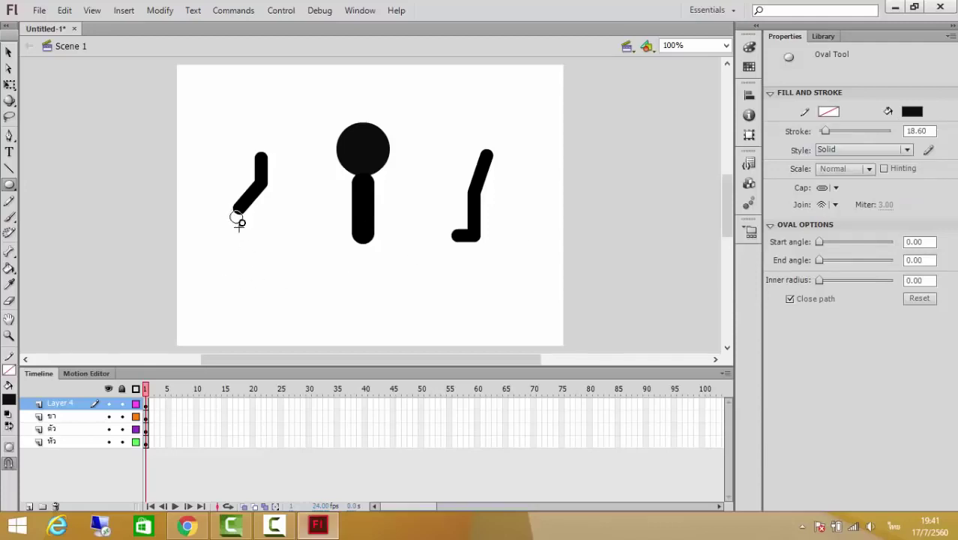
Nudge the hand circle upward so it overlaps the end of the arm, and deselect it.
click(8, 51)
click(236, 216)
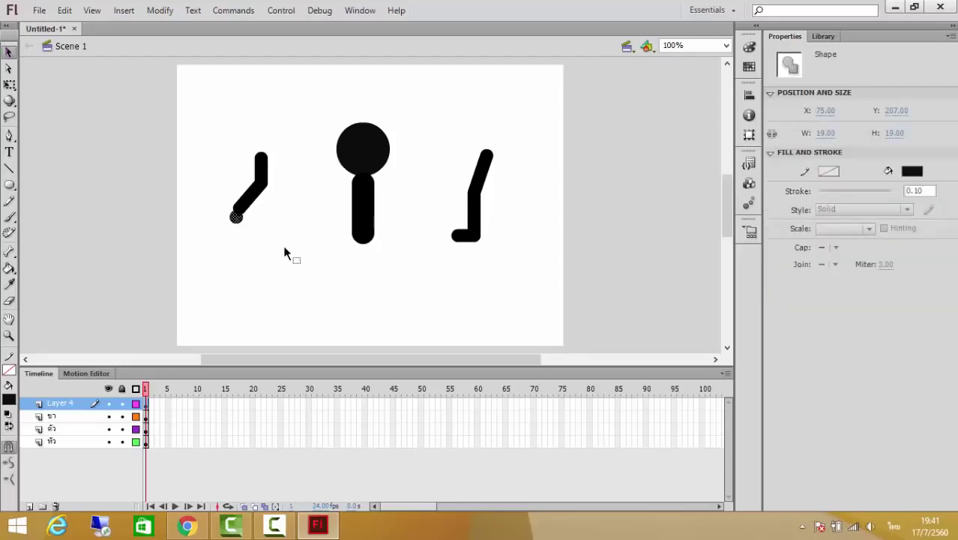
key(Down)
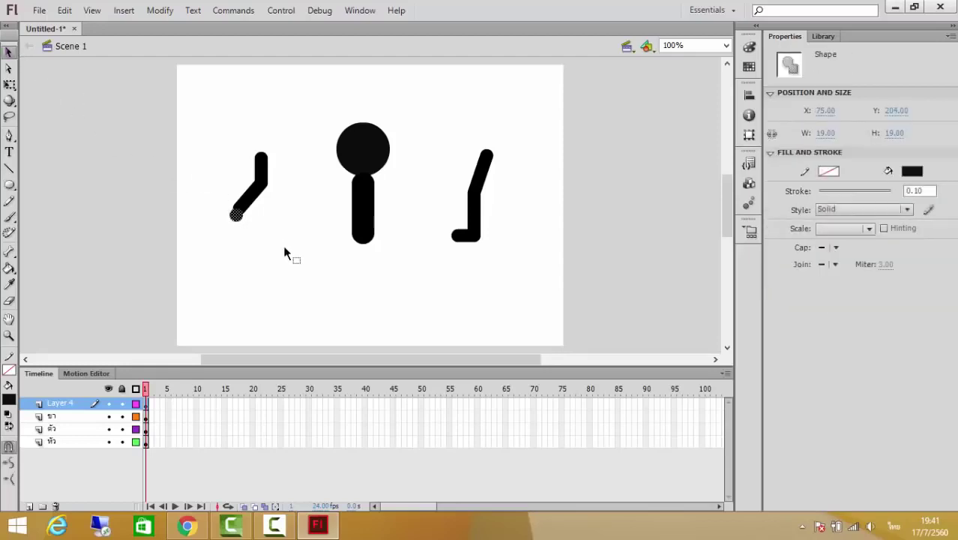
key(Up)
key(Up)
click(259, 268)
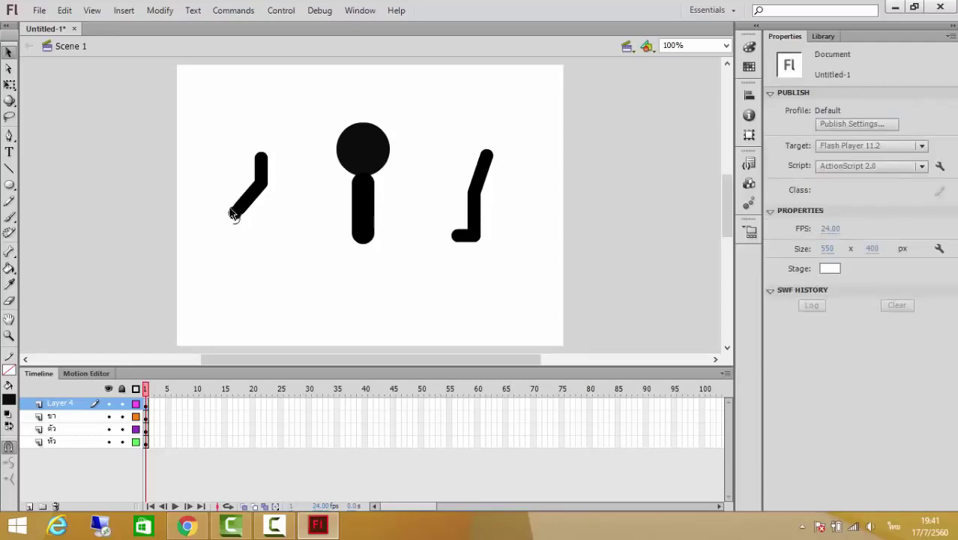
Rename the arm's layer to แขน.
double_click(64, 403)
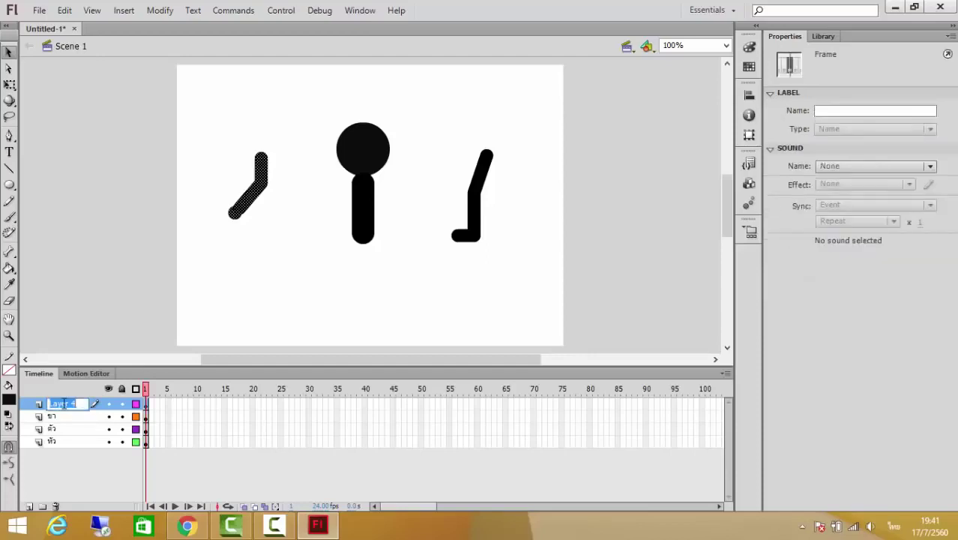
text(แขน)
click(24, 64)
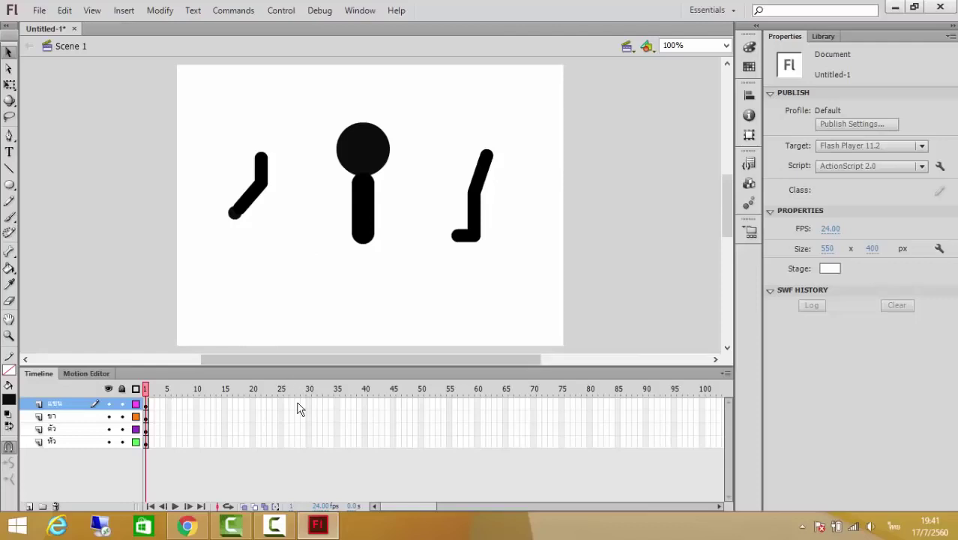
Convert the arm artwork on the แขน layer to a Movie Clip symbol named แขน.
click(58, 406)
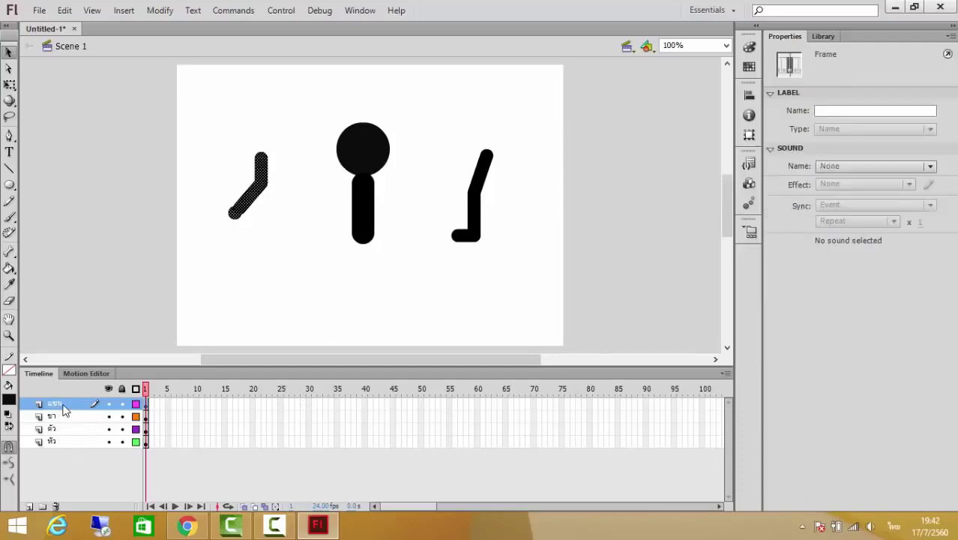
click(160, 12)
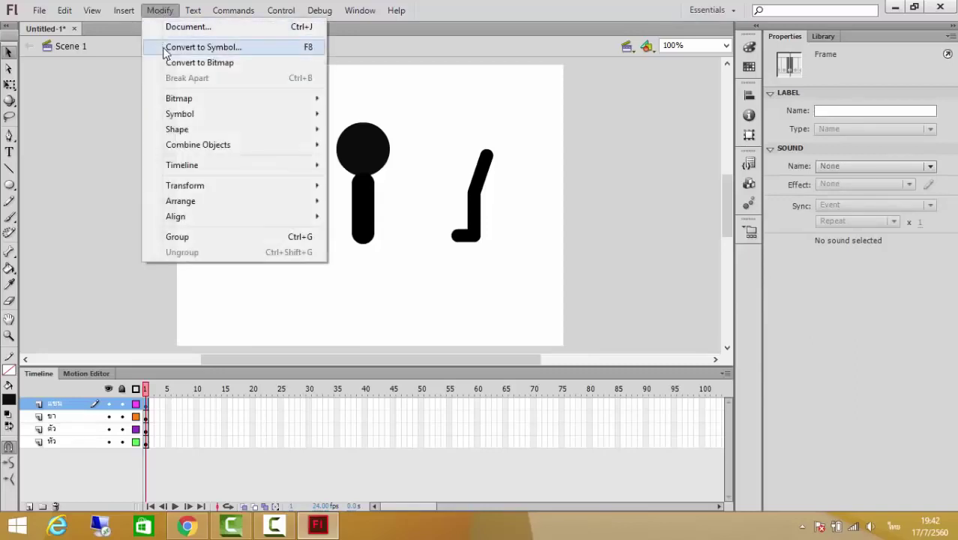
click(207, 49)
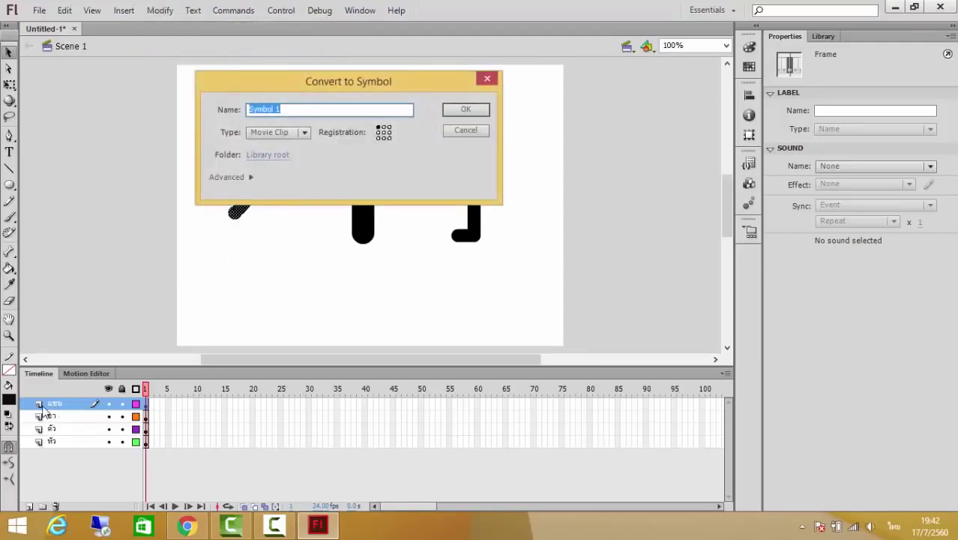
text(แขน)
click(304, 132)
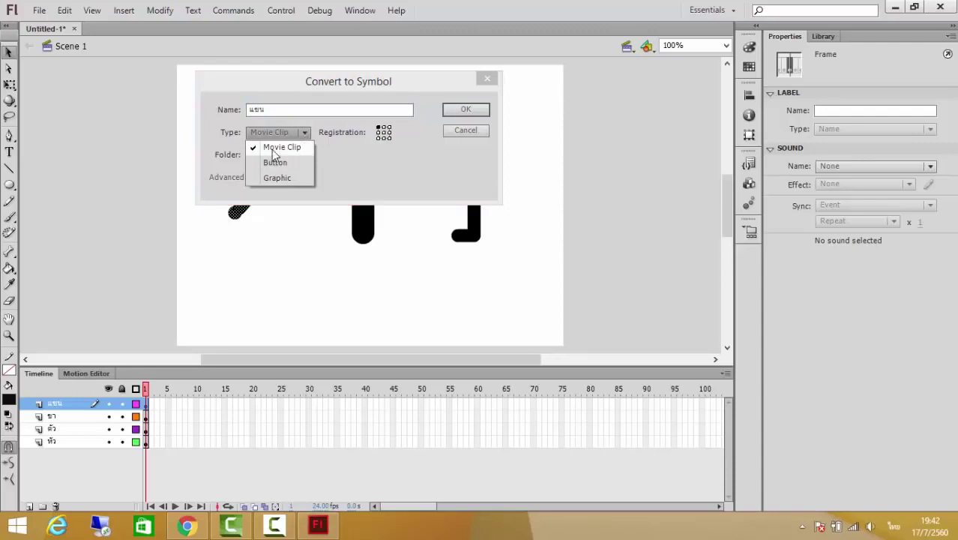
click(461, 113)
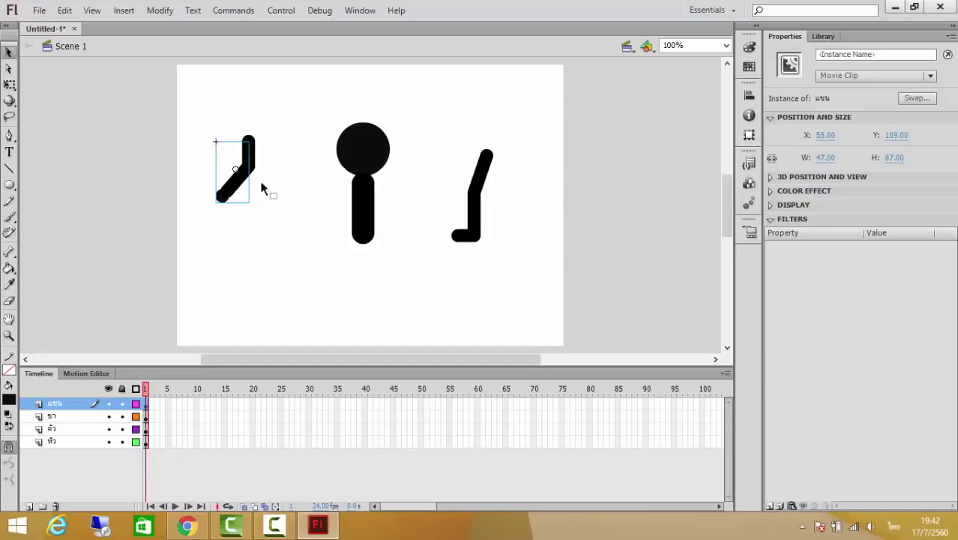
Convert the leg on the ขา layer to a Movie Clip symbol named ขา and move it straight down to about Y 204.
click(56, 416)
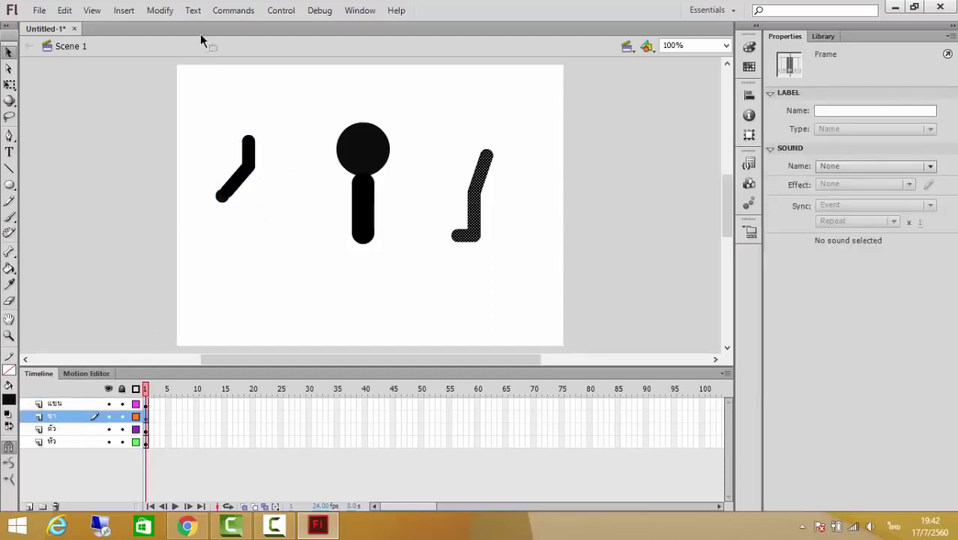
click(166, 11)
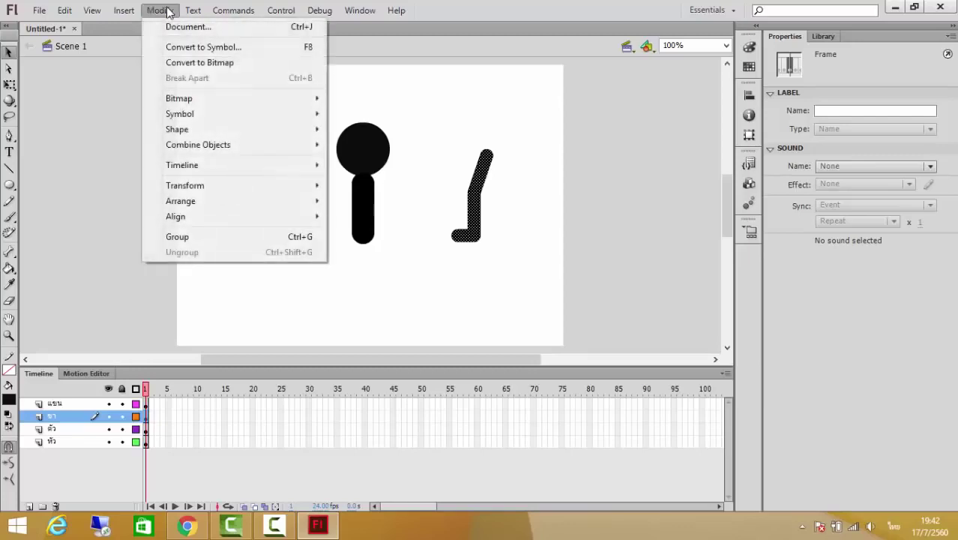
click(179, 48)
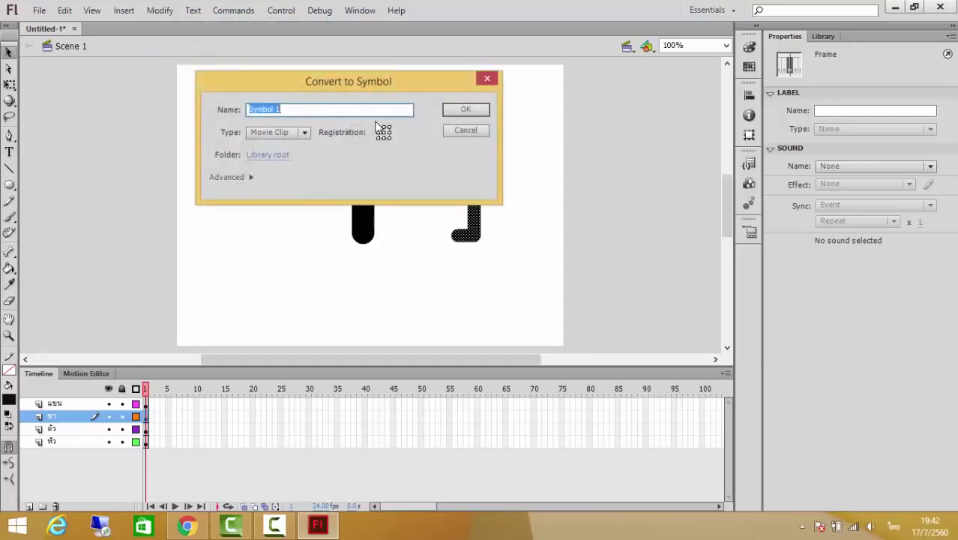
text(ขา)
click(455, 114)
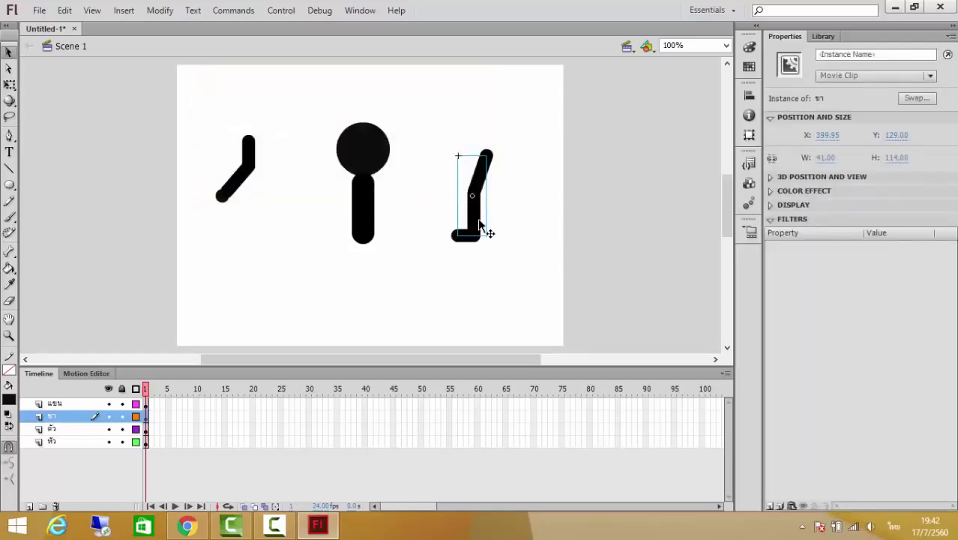
drag(470, 236, 466, 288)
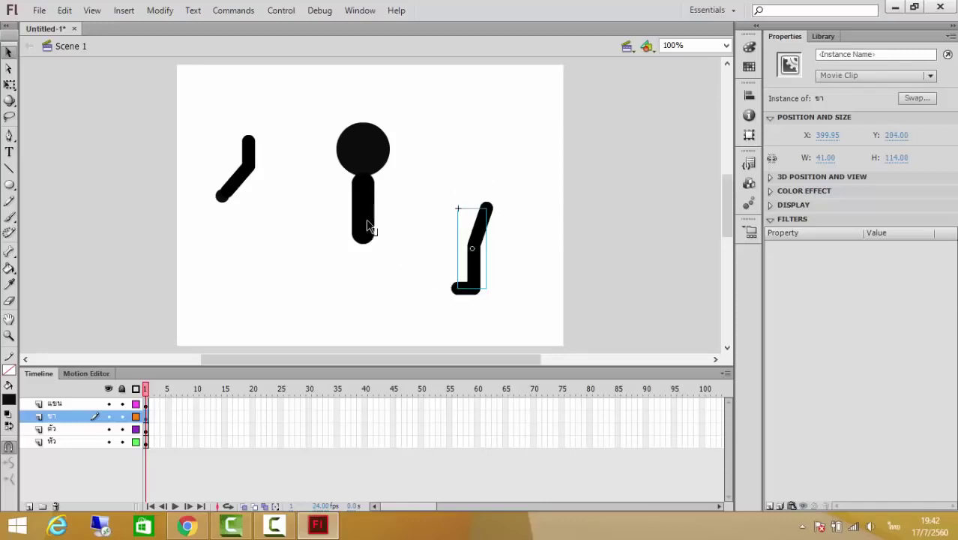
Convert the body on the ตัว layer to a Movie Clip symbol named ตัว.
click(54, 429)
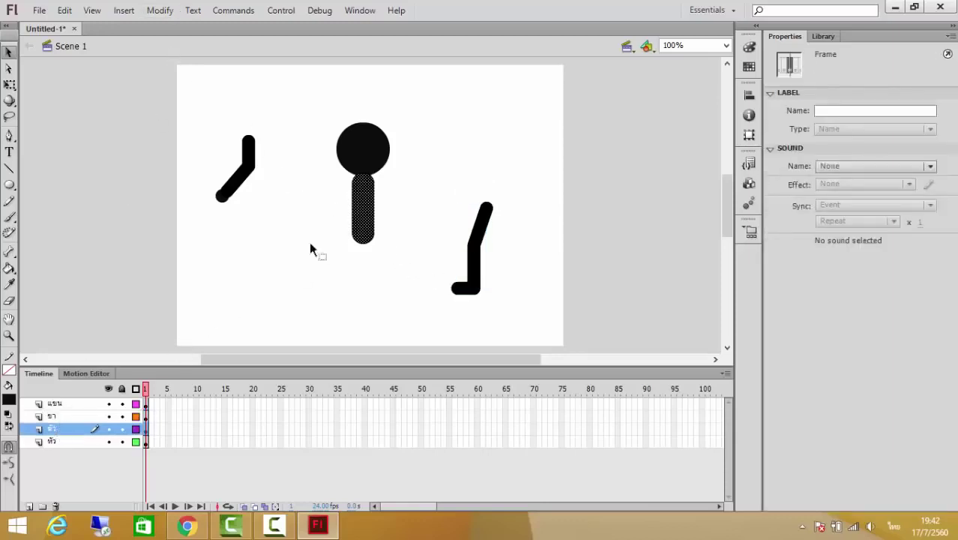
click(159, 10)
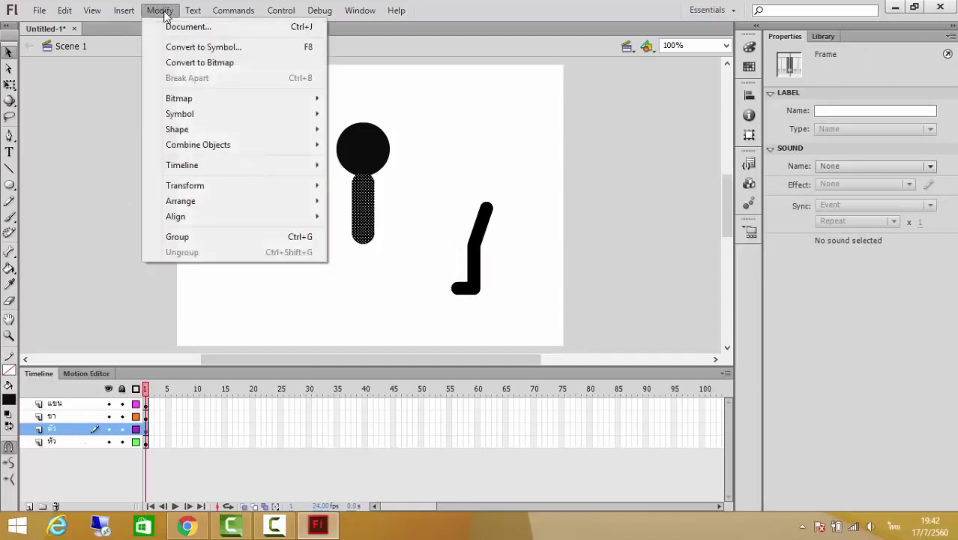
click(170, 48)
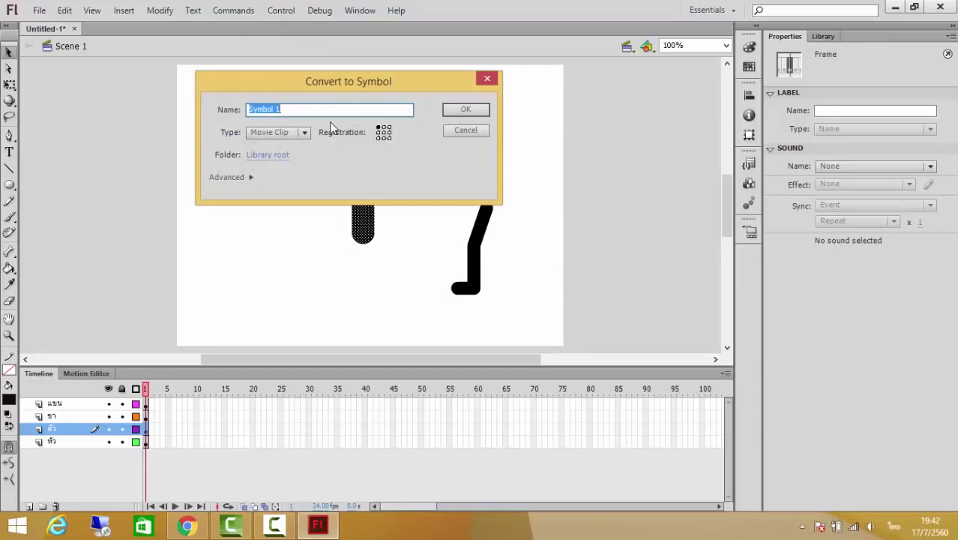
text(ตัว)
click(464, 109)
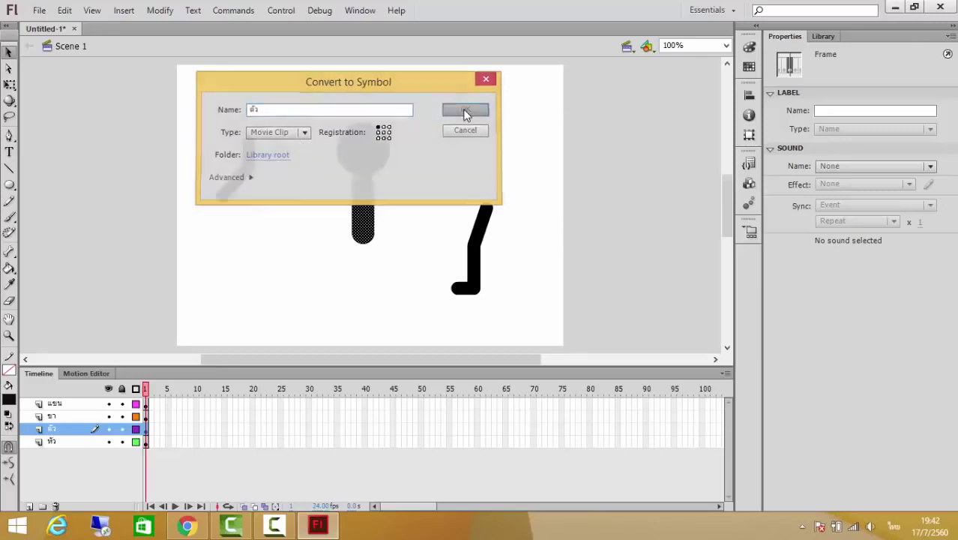
Convert the head on the หัว layer to a Movie Clip symbol named หัว and deselect it.
click(53, 443)
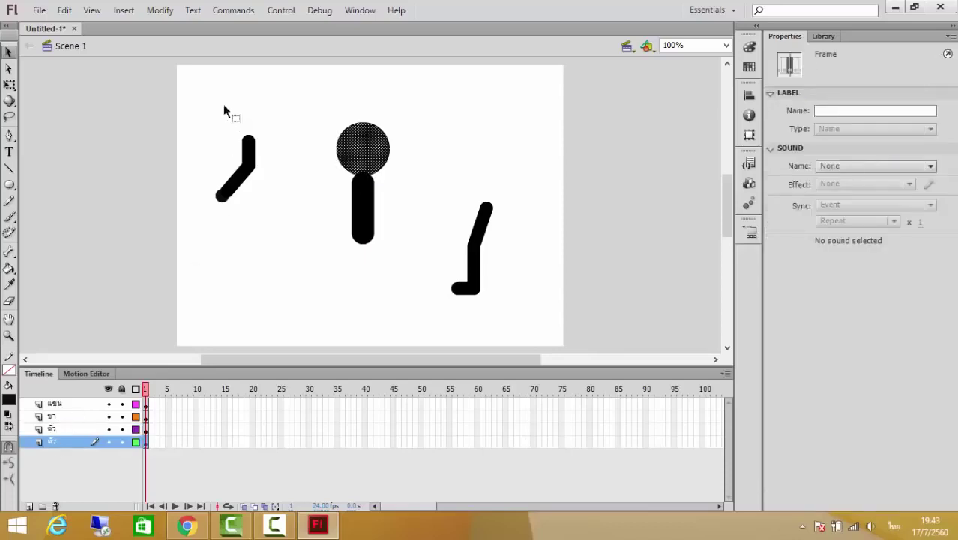
click(160, 9)
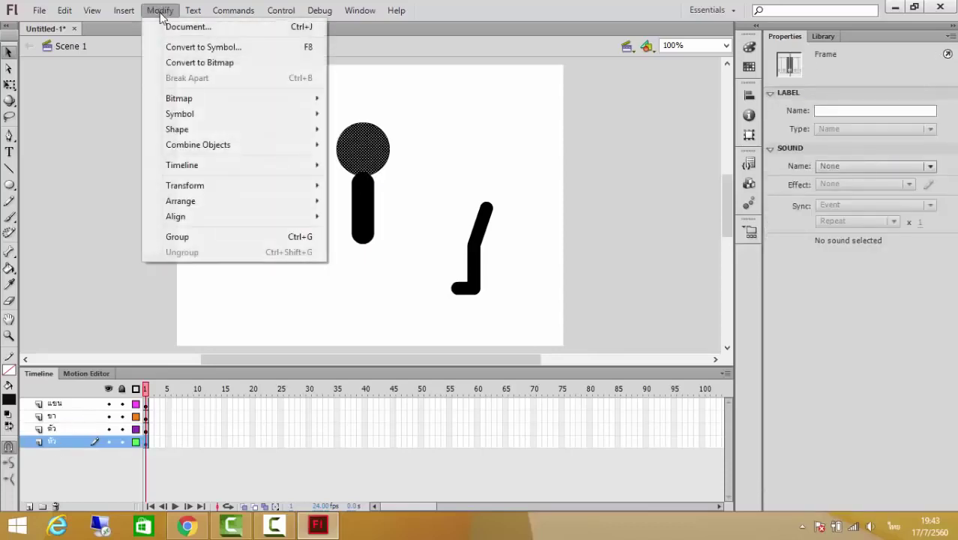
click(172, 47)
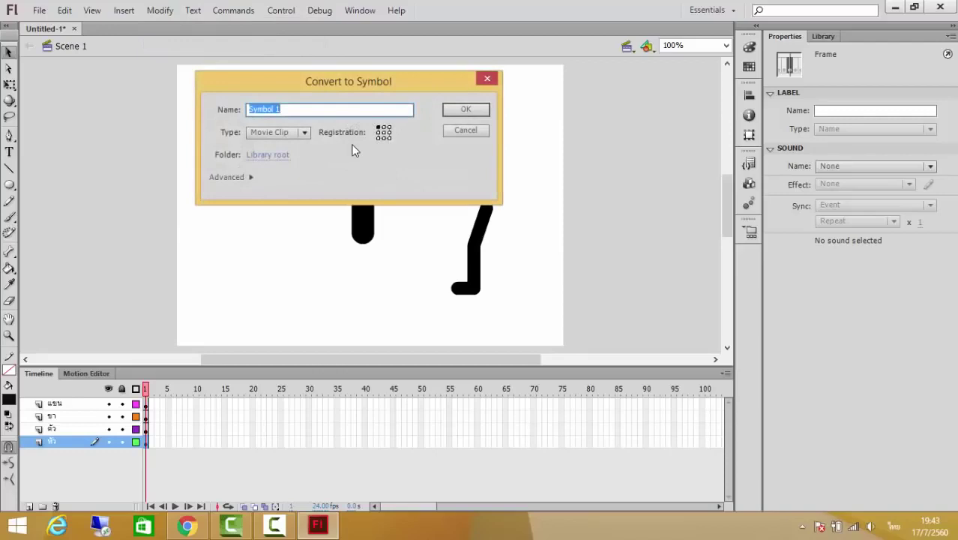
text(หัว)
click(465, 111)
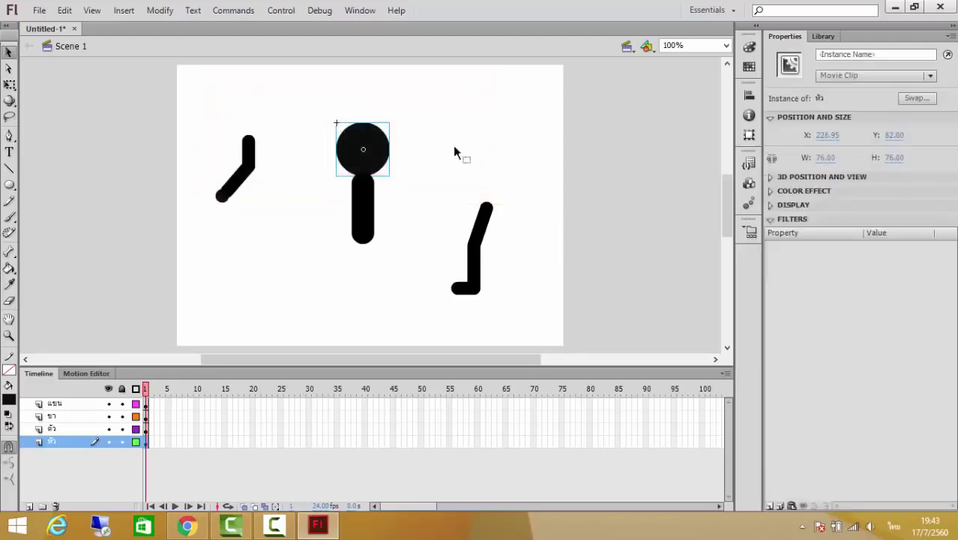
click(310, 205)
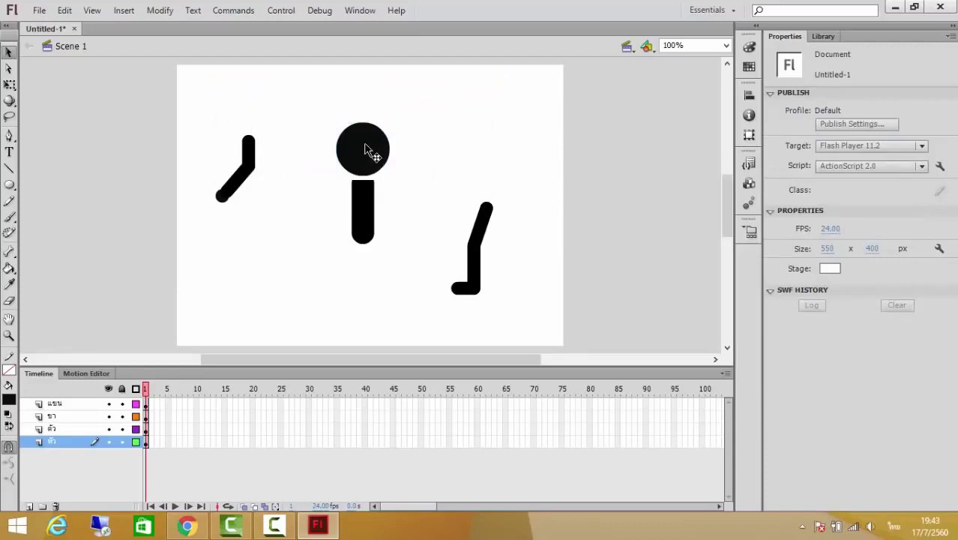
Move the head up to about Y 60 and raise the body so its upper end meets the head.
drag(366, 134, 367, 118)
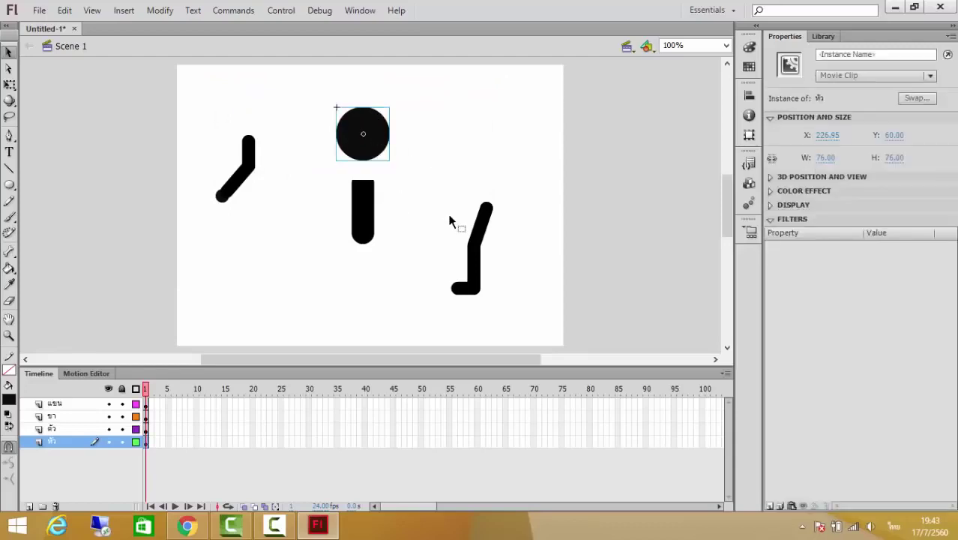
click(369, 220)
drag(374, 230, 377, 213)
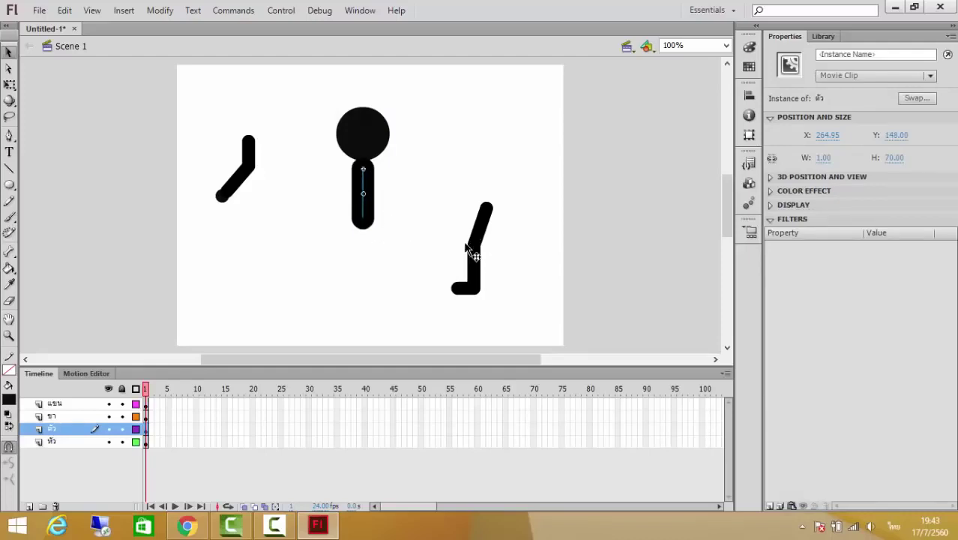
Attach the leg to the body's lower end and place the arm just left of the body's upper part.
drag(473, 246, 353, 259)
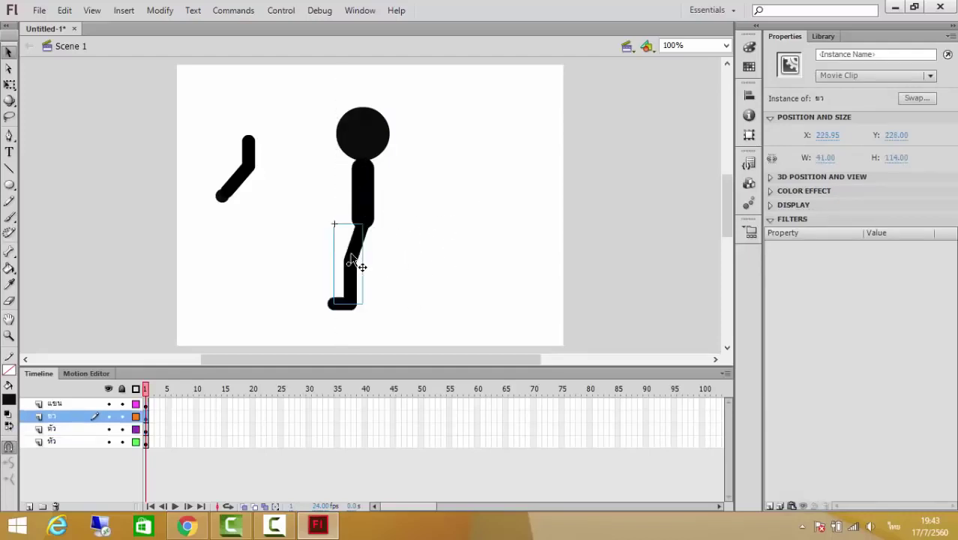
click(251, 231)
click(241, 180)
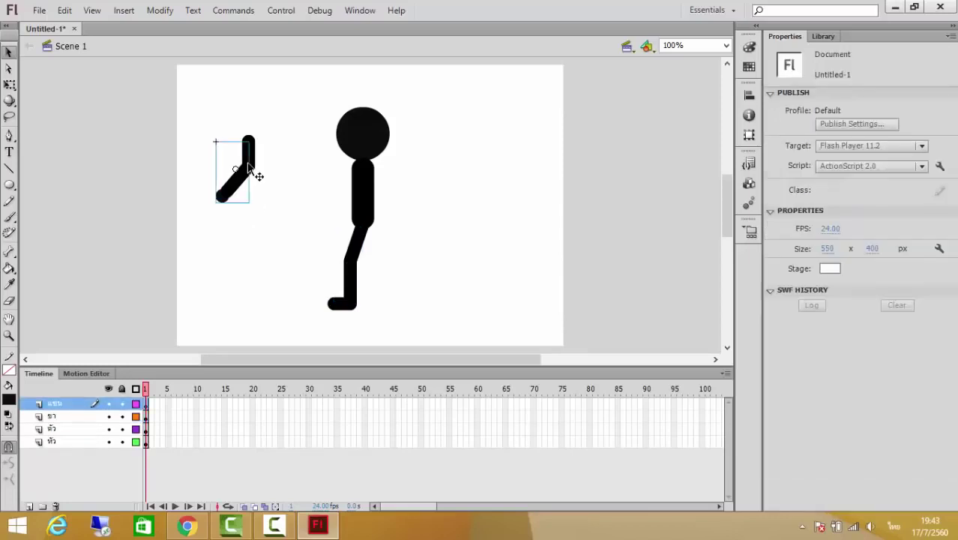
drag(252, 174, 341, 184)
click(401, 243)
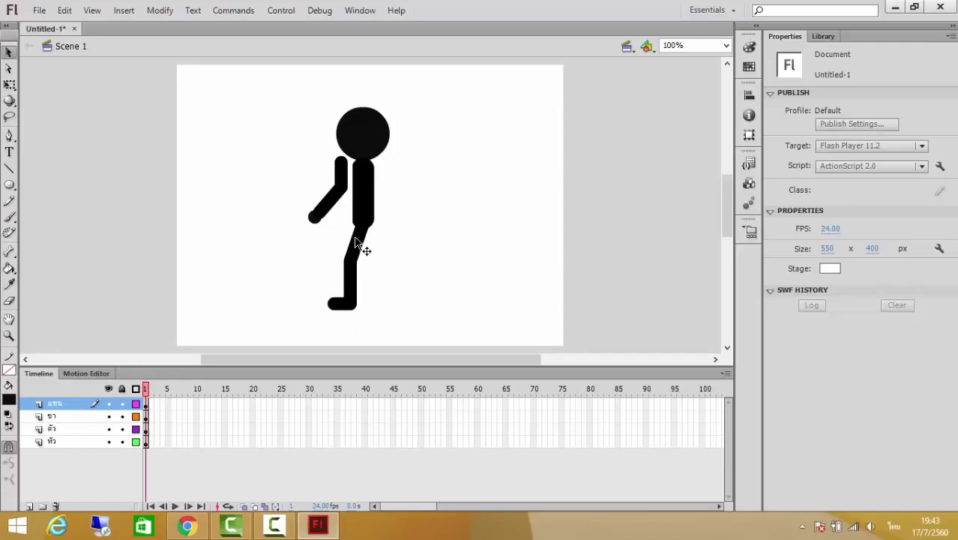
Create a new ActionScript 2.0 document with the default 550 x 400 px stage.
click(39, 12)
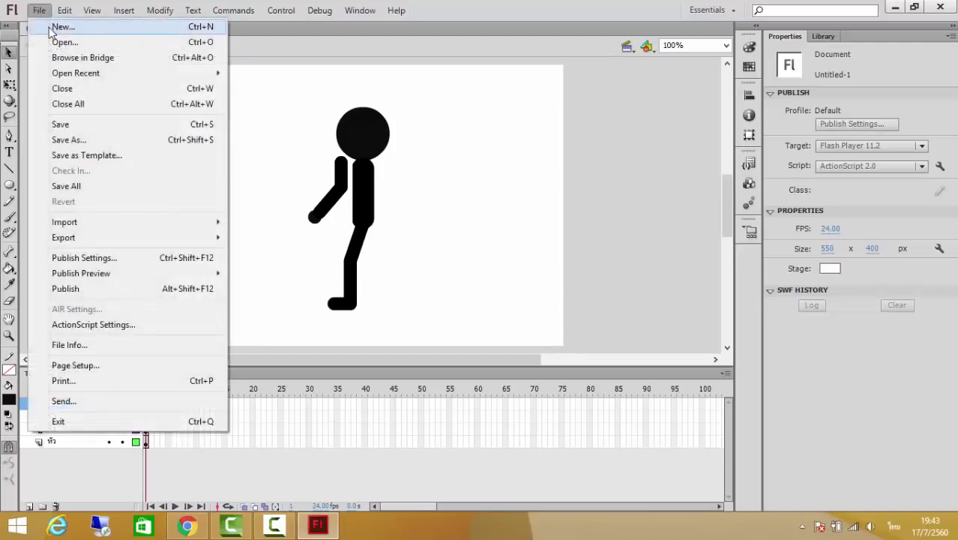
click(51, 30)
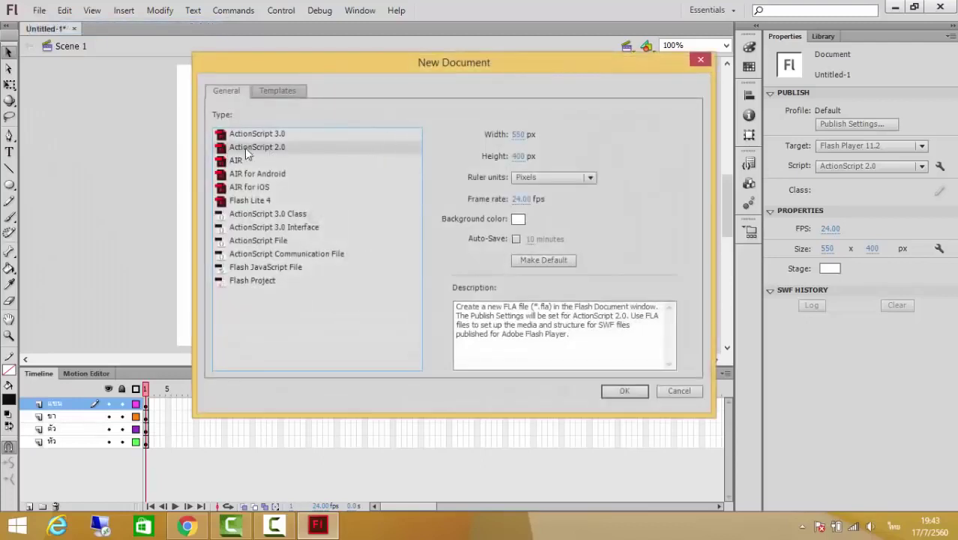
double_click(287, 147)
click(622, 391)
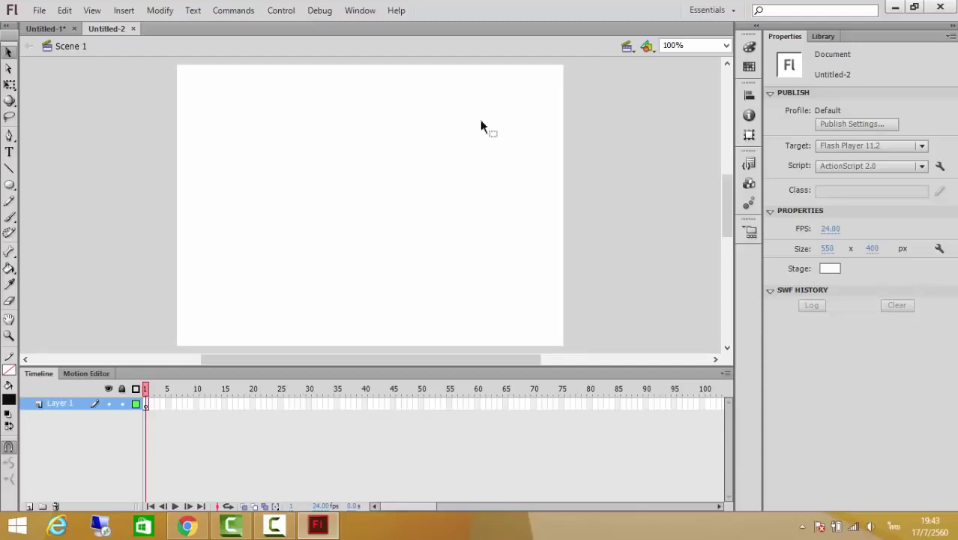
Show the symbol library of Untitled-1 while working in the new document.
click(821, 36)
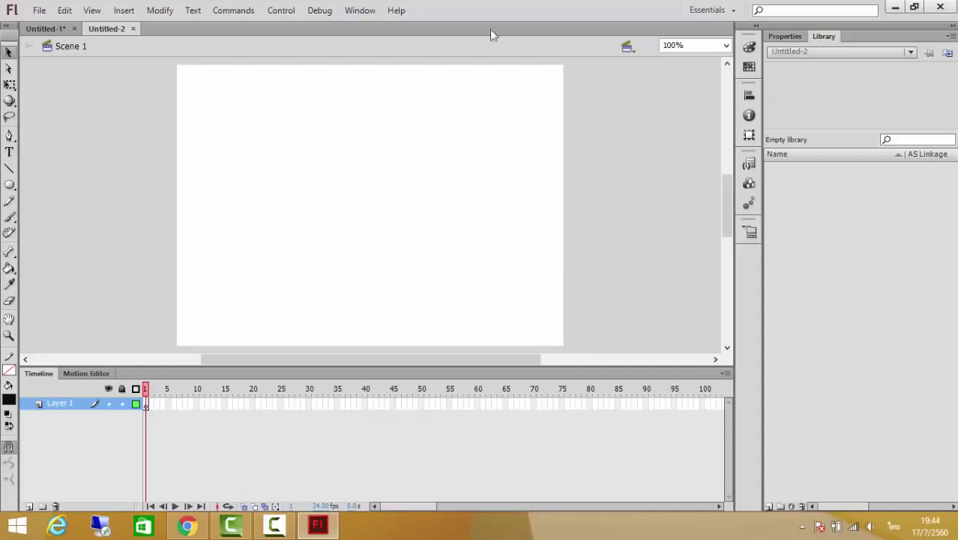
click(360, 11)
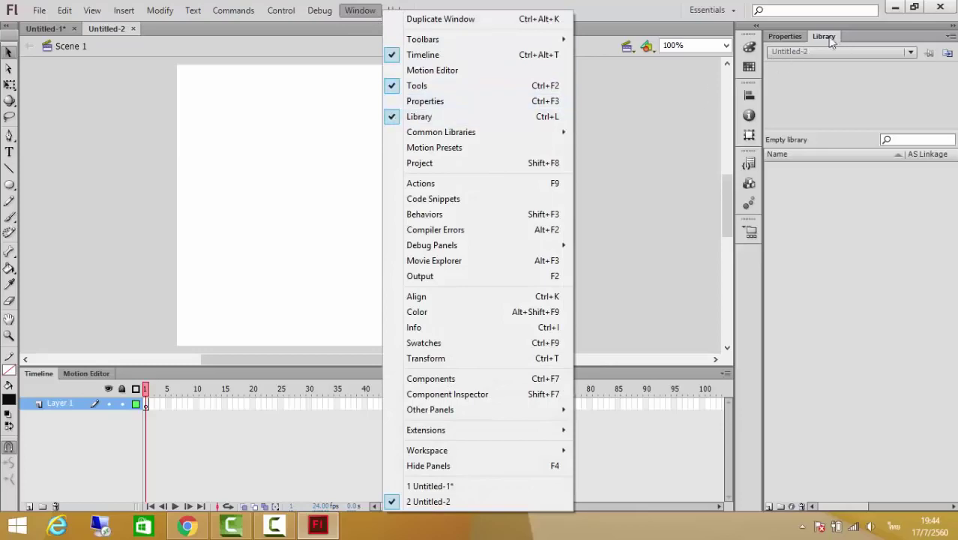
click(320, 183)
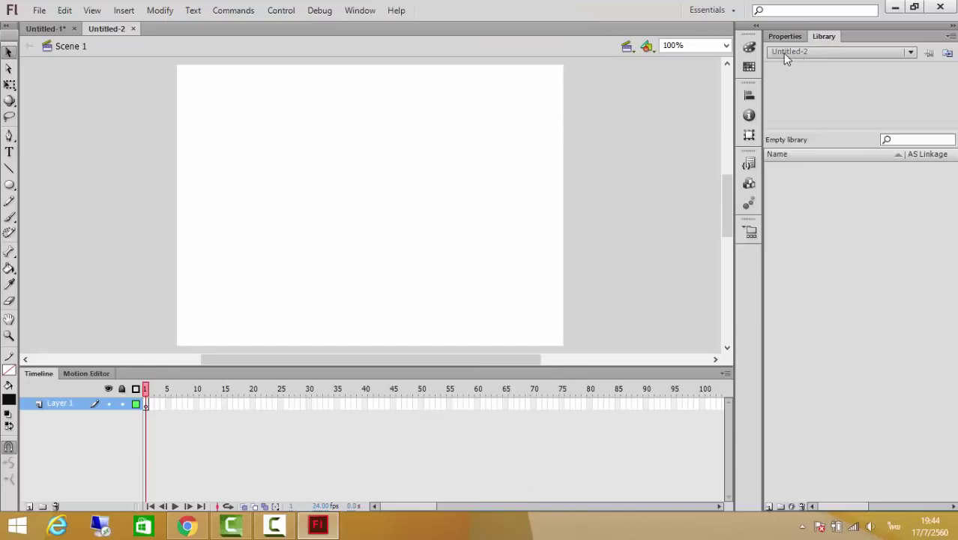
click(784, 57)
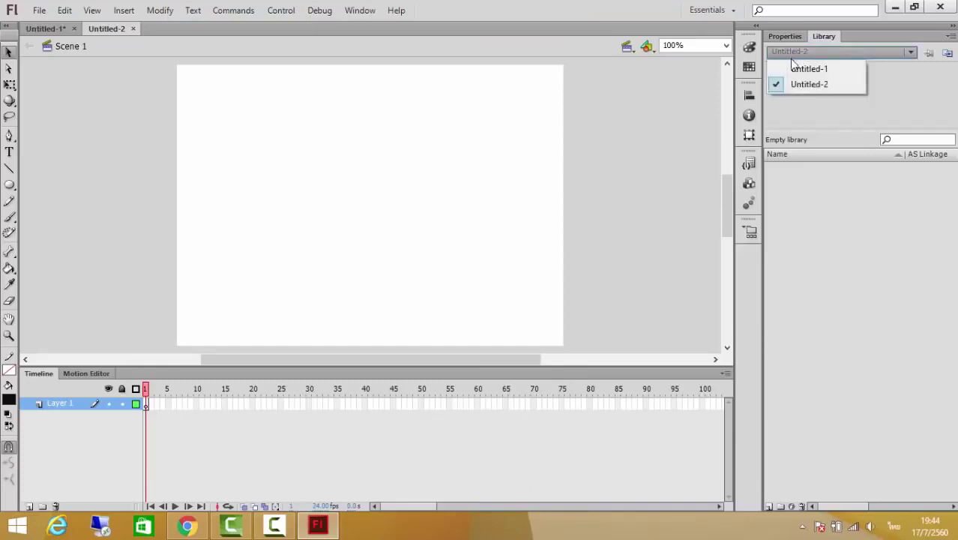
click(800, 73)
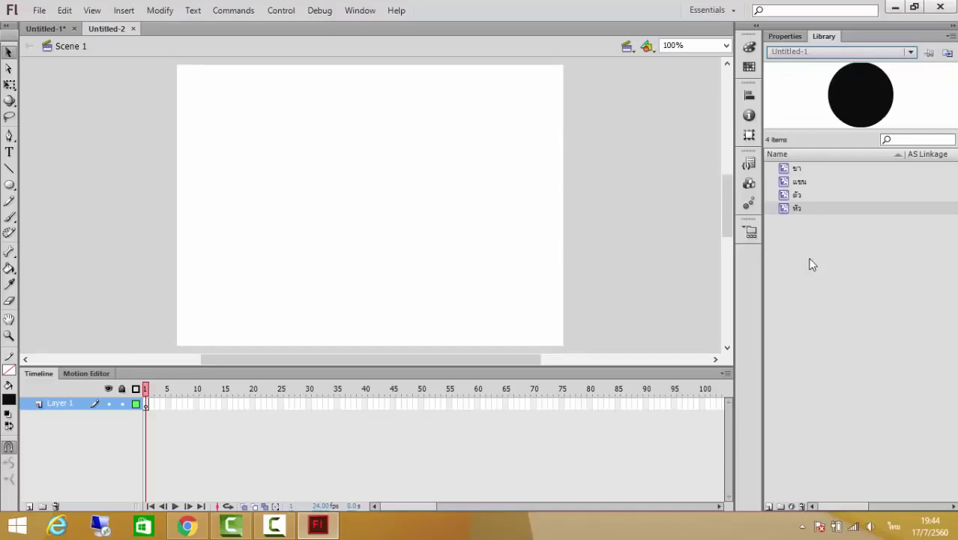
Place all four library symbols (ขา, แขน, ตัว, หัว) together on the new document's stage and deselect them.
drag(870, 312, 768, 160)
drag(794, 194, 403, 182)
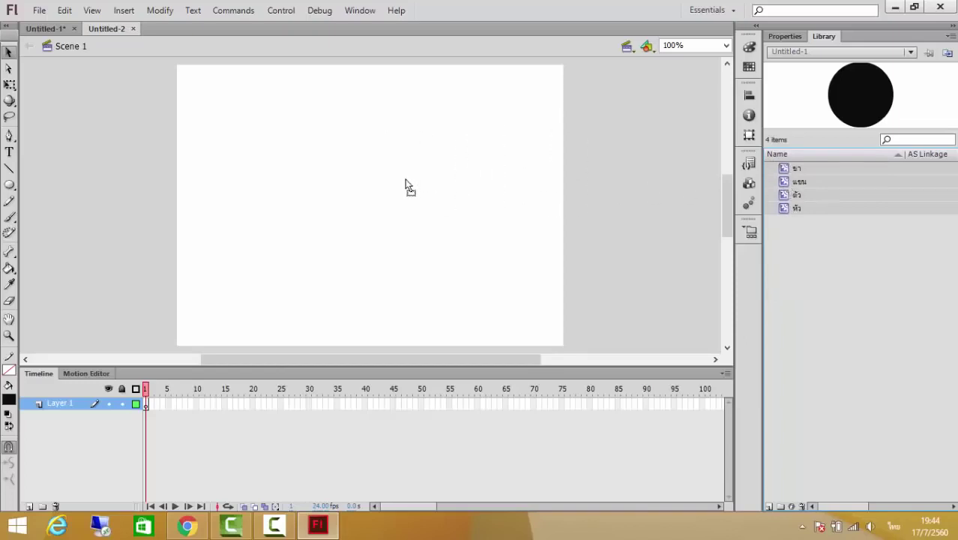
click(514, 200)
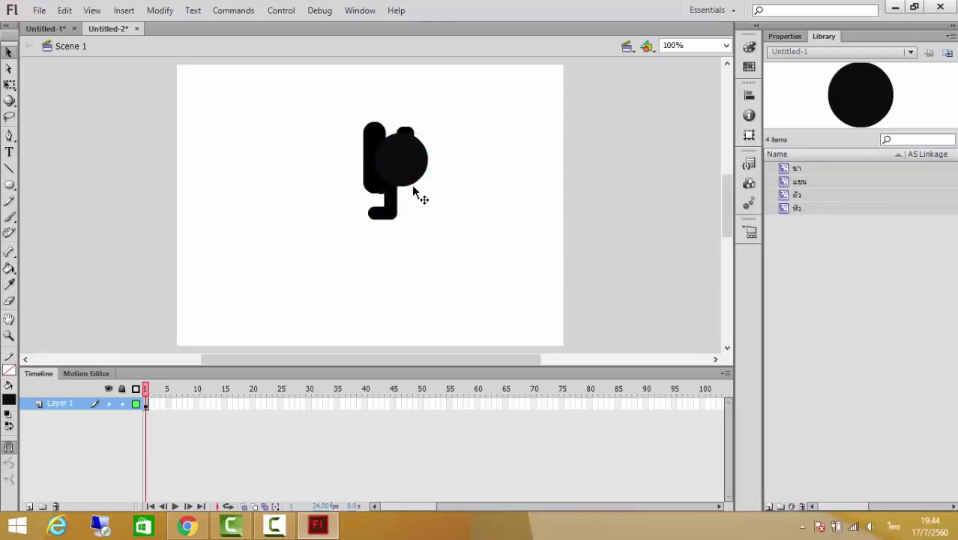
Pull the overlapping parts apart and assemble the figure: body under the head, leg at the body's lower end, arm just left of the body.
drag(337, 148, 474, 266)
click(225, 181)
drag(398, 165, 453, 154)
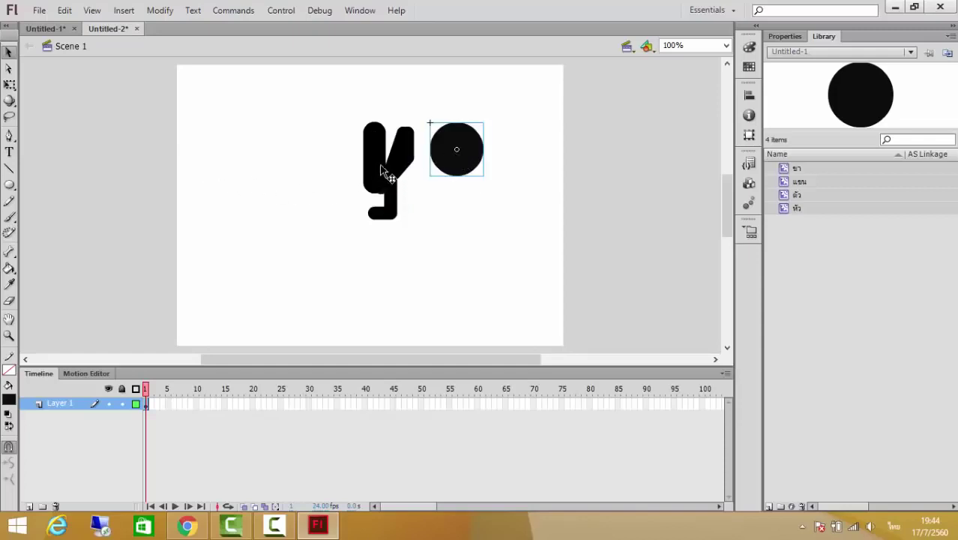
drag(352, 192, 459, 214)
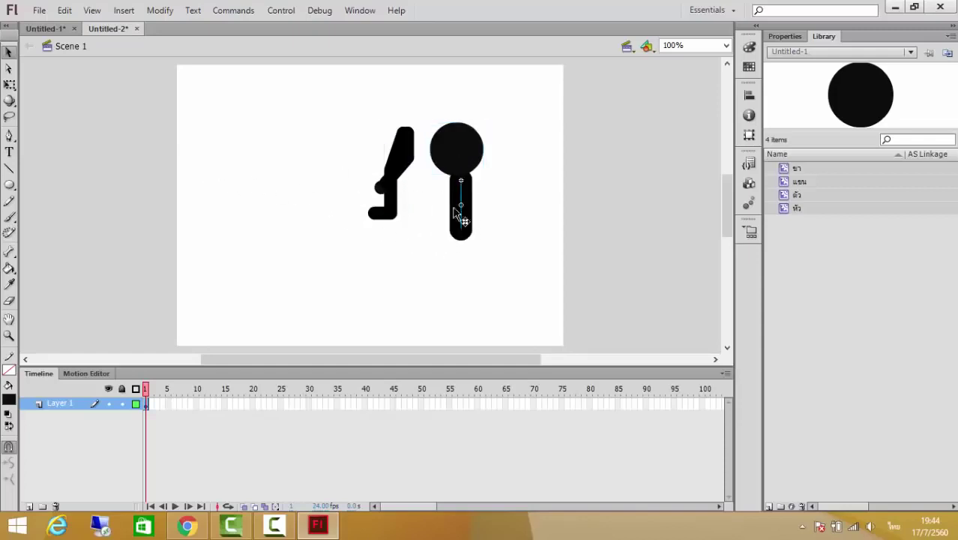
drag(401, 219, 454, 314)
drag(385, 192, 423, 233)
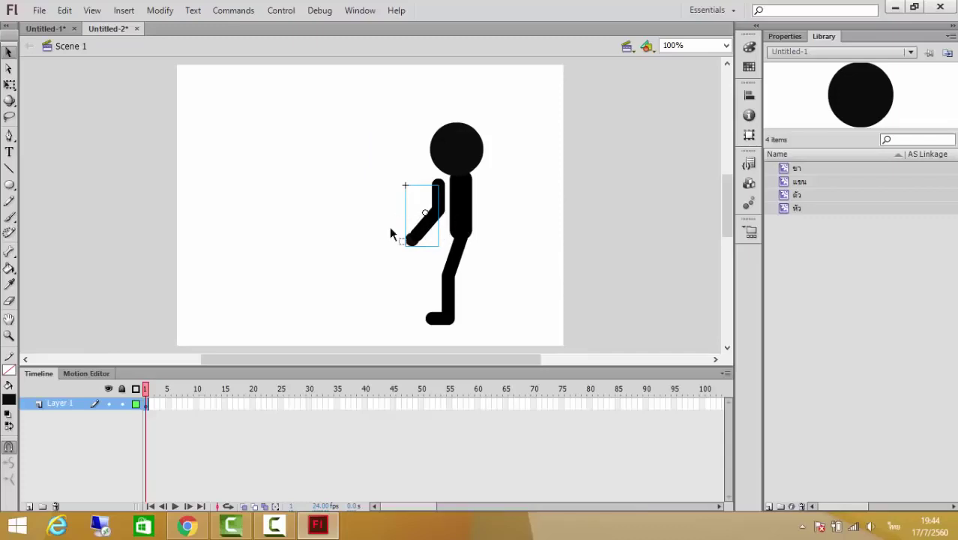
Set the arm's transformation point at its shoulder end, rotate the forearm up and forward, and join the shoulder to the body's upper part.
click(9, 87)
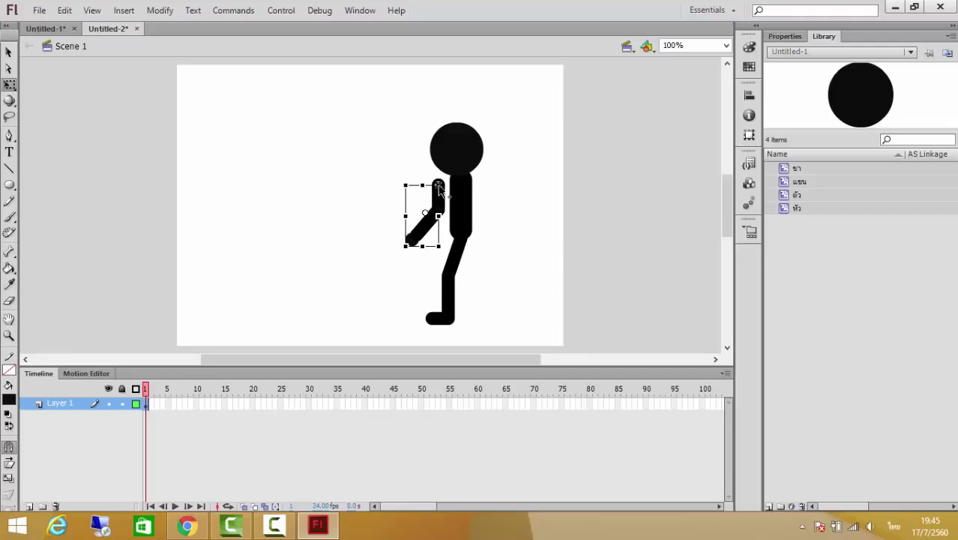
drag(439, 187, 439, 185)
drag(408, 254, 421, 214)
click(532, 235)
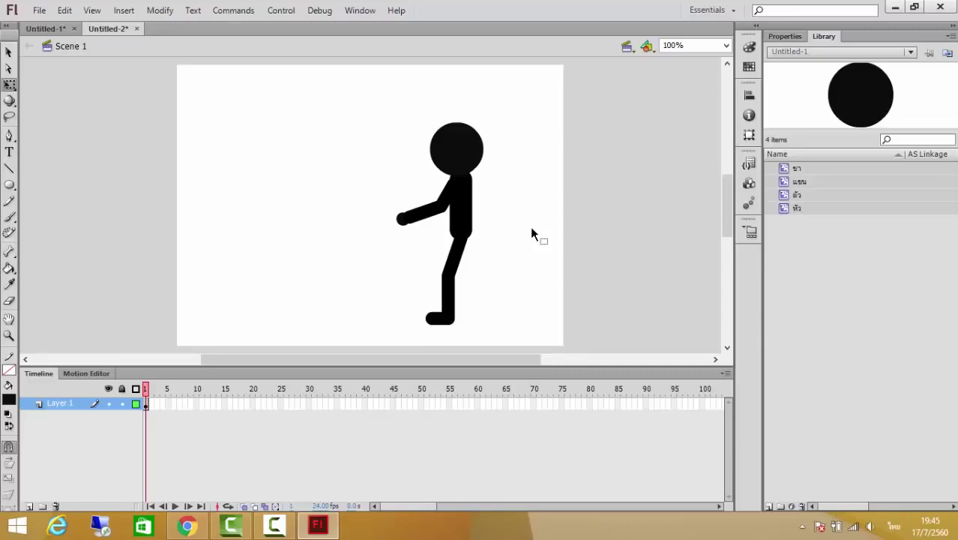
Place the leg's transformation point at the hip and rotate the leg slightly forward, then deselect it.
click(451, 270)
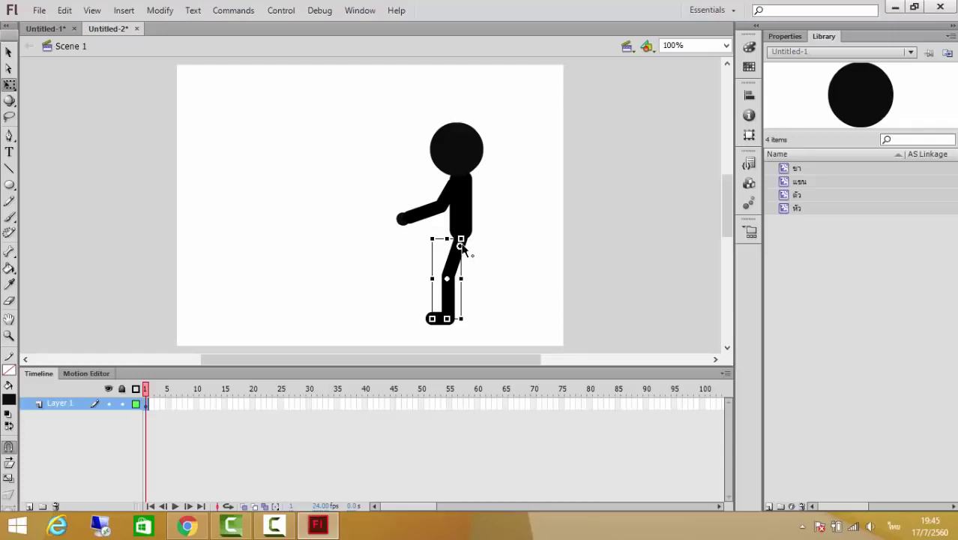
drag(462, 249, 460, 238)
mouse_move(430, 318)
mouse_down()
mouse_move(379, 284)
mouse_move(425, 308)
mouse_move(511, 298)
mouse_move(469, 304)
mouse_move(376, 278)
mouse_move(501, 294)
mouse_move(486, 291)
mouse_move(441, 317)
mouse_move(424, 311)
mouse_up()
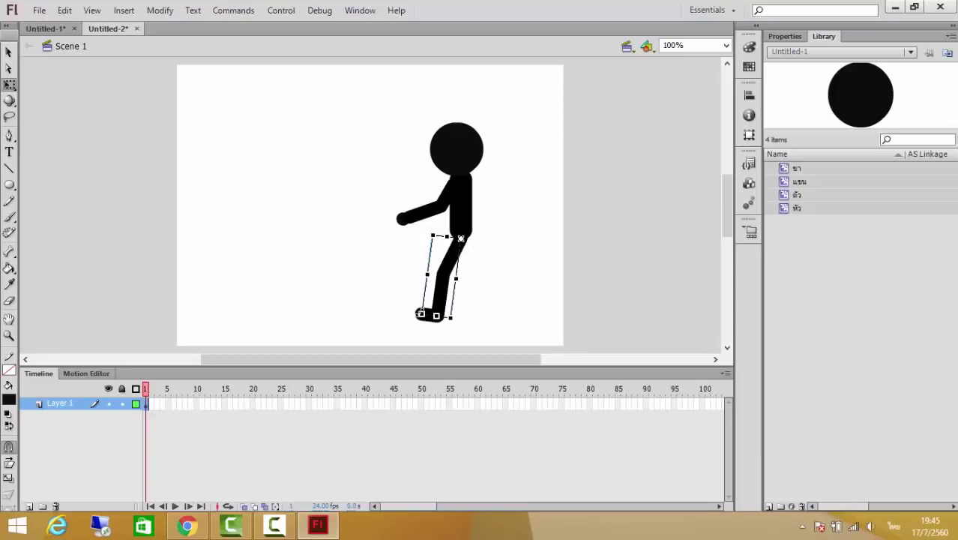
click(506, 314)
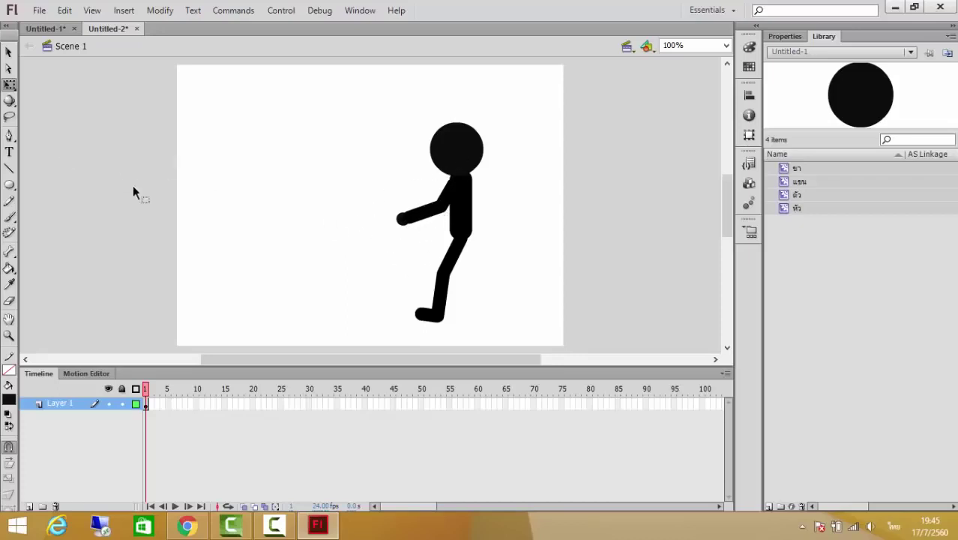
Convert all the figure's parts together into one movie clip symbol named คนเต้น.
click(8, 54)
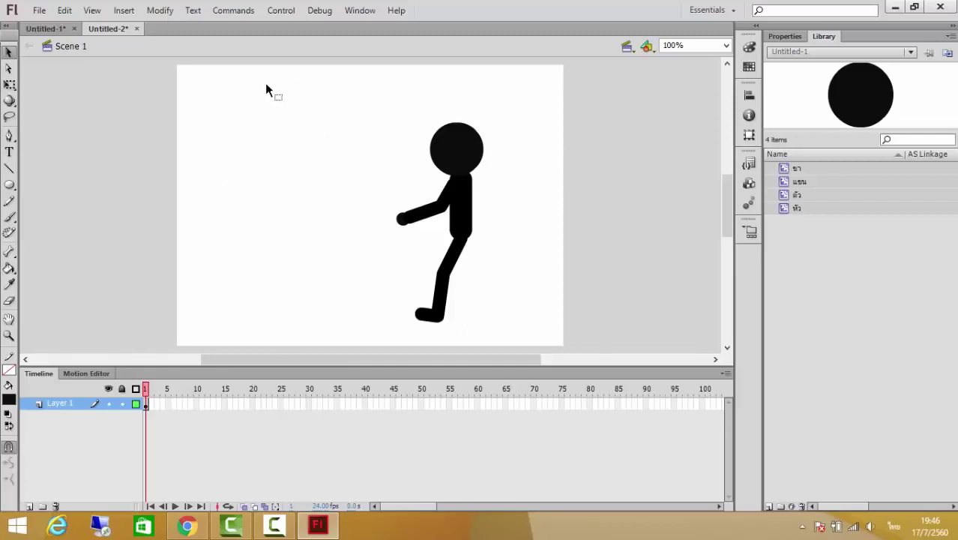
drag(259, 82, 540, 340)
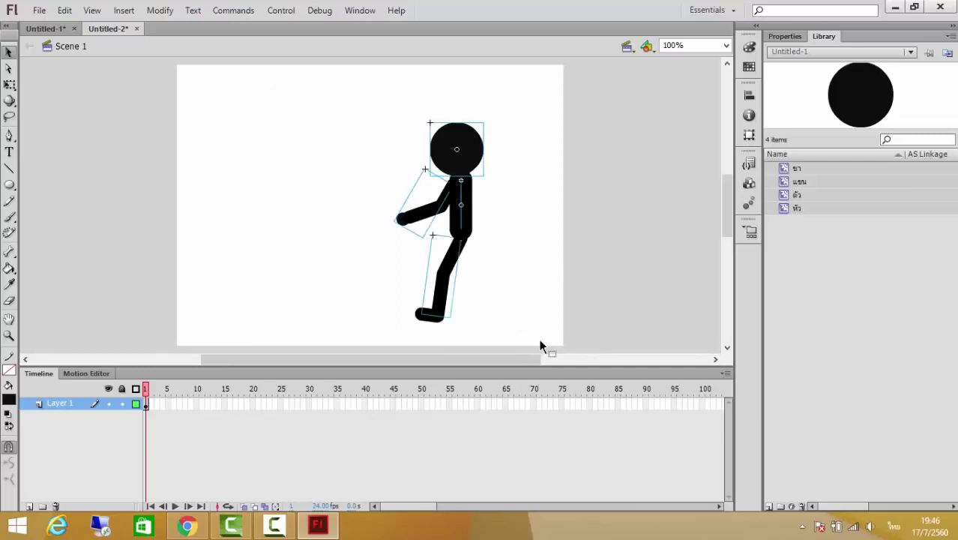
click(263, 207)
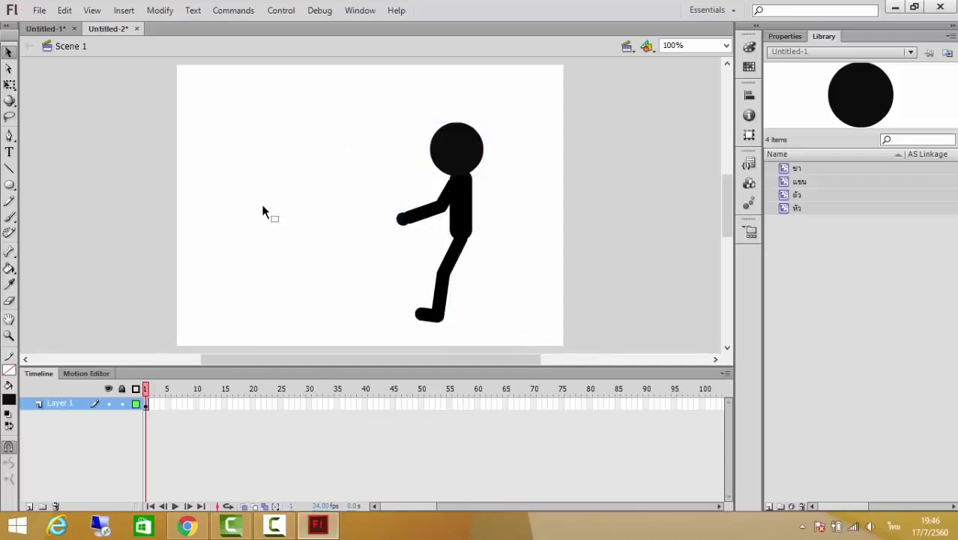
click(66, 402)
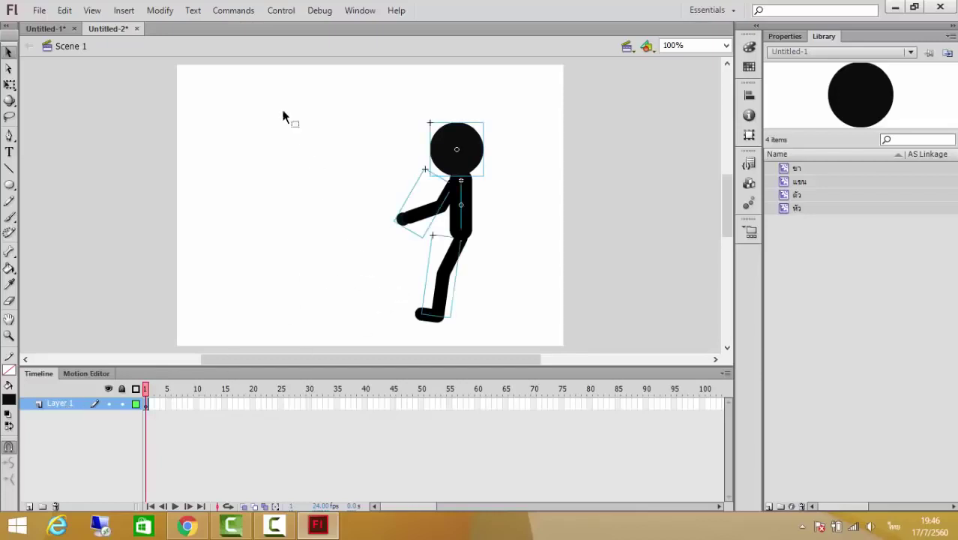
click(161, 12)
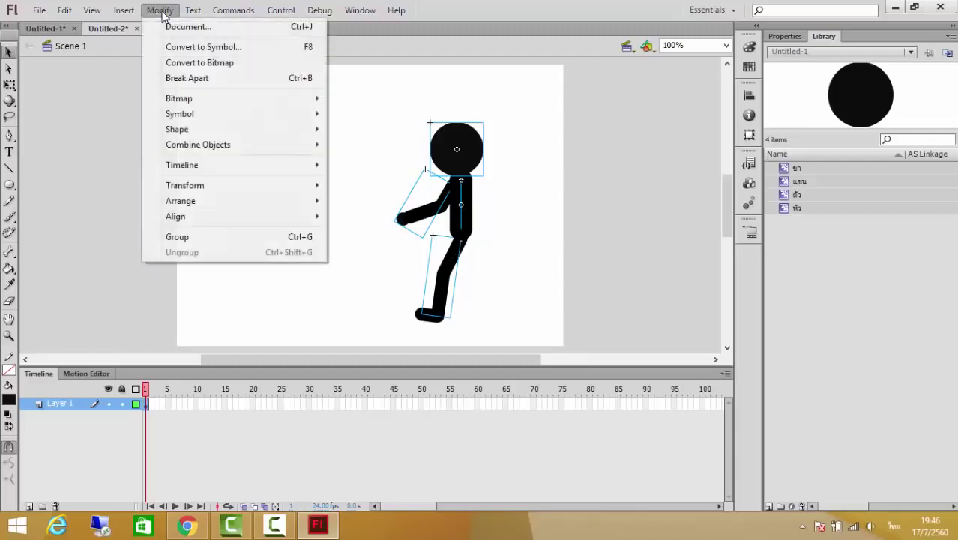
click(173, 47)
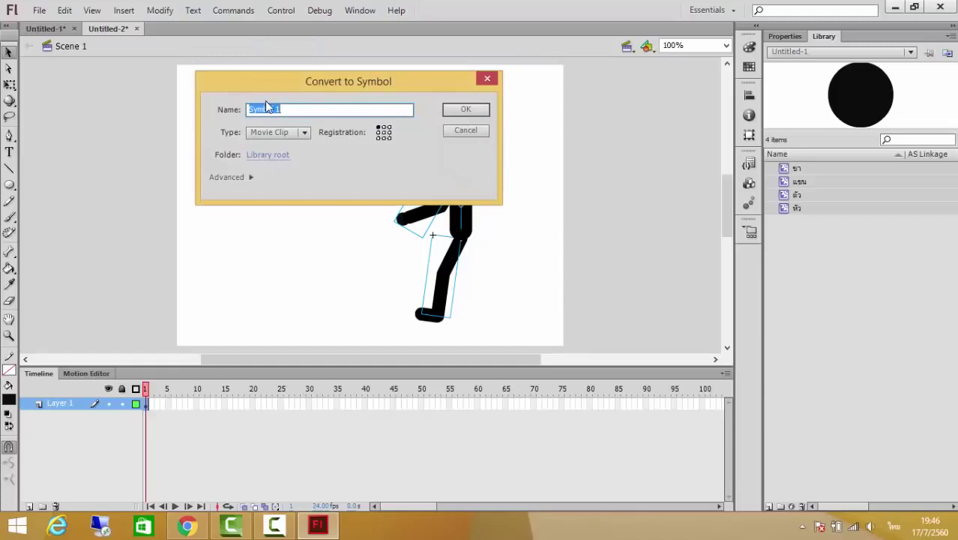
text(ข)
text(นเต้น)
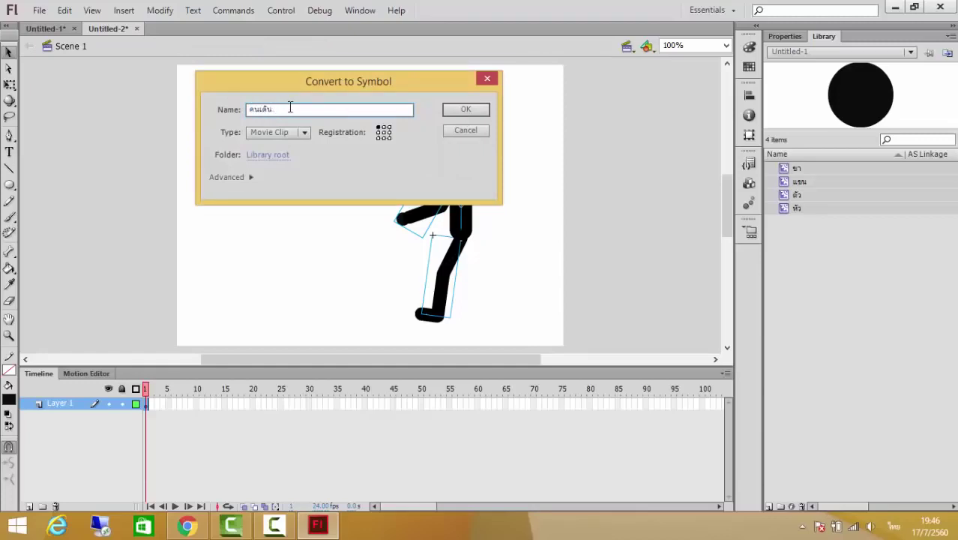
click(465, 110)
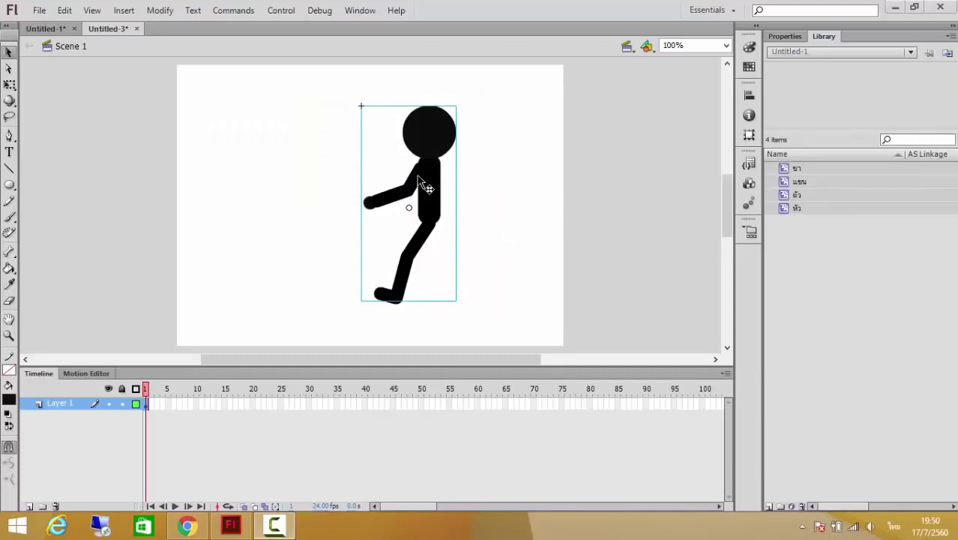
Shift the figure slightly down and right, open the คนเต้น symbol for editing, and check that its parts can be selected separately.
mouse_move(428, 182)
mouse_down()
mouse_move(388, 182)
mouse_move(431, 174)
mouse_move(434, 187)
mouse_up()
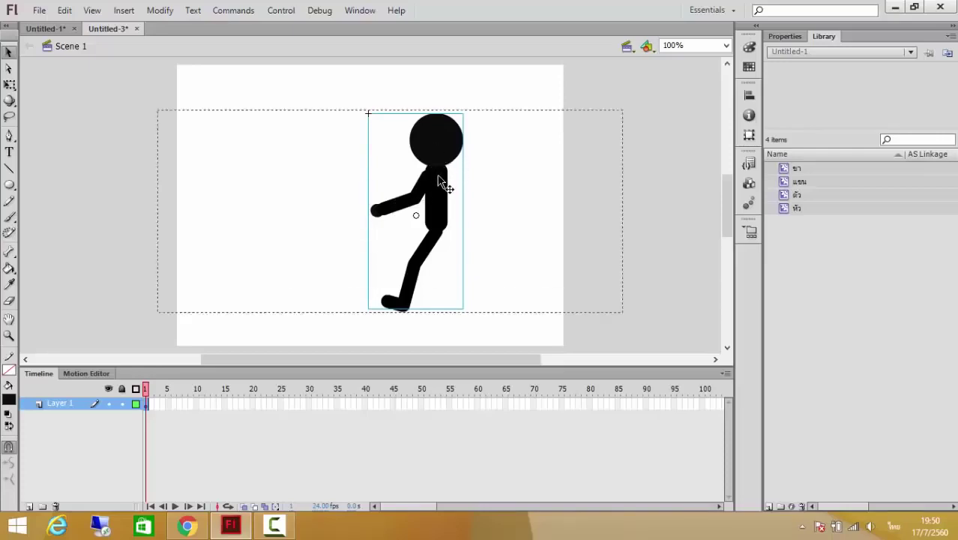
double_click(440, 182)
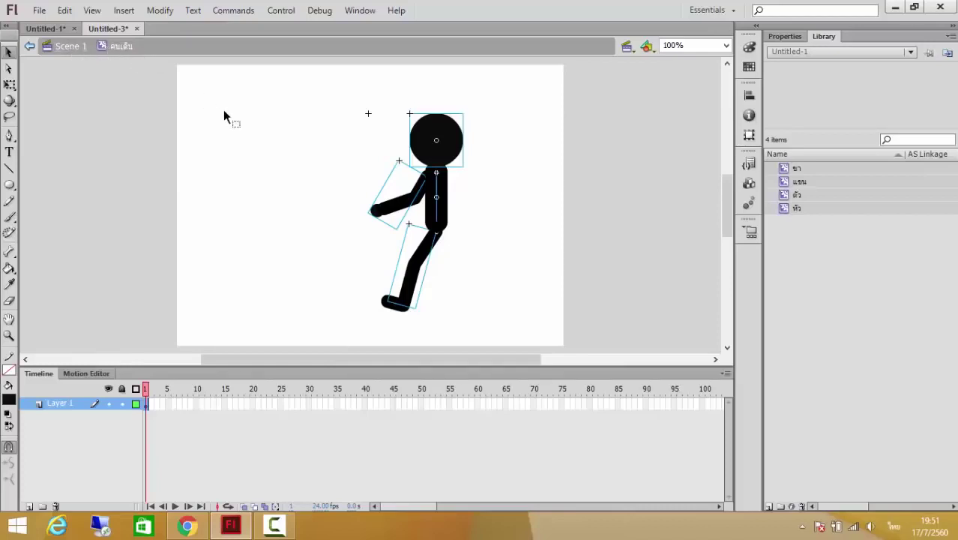
click(304, 180)
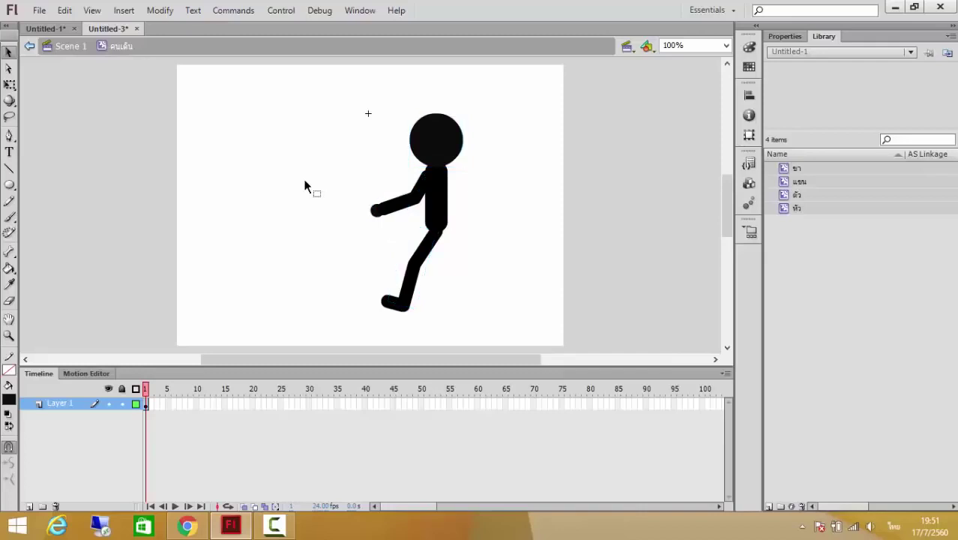
click(409, 212)
click(443, 198)
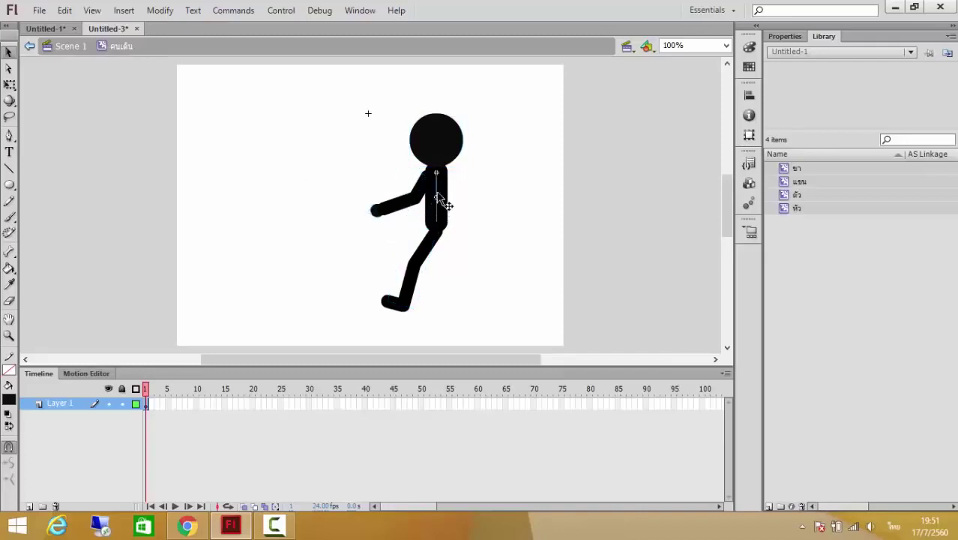
click(440, 143)
click(425, 257)
click(12, 86)
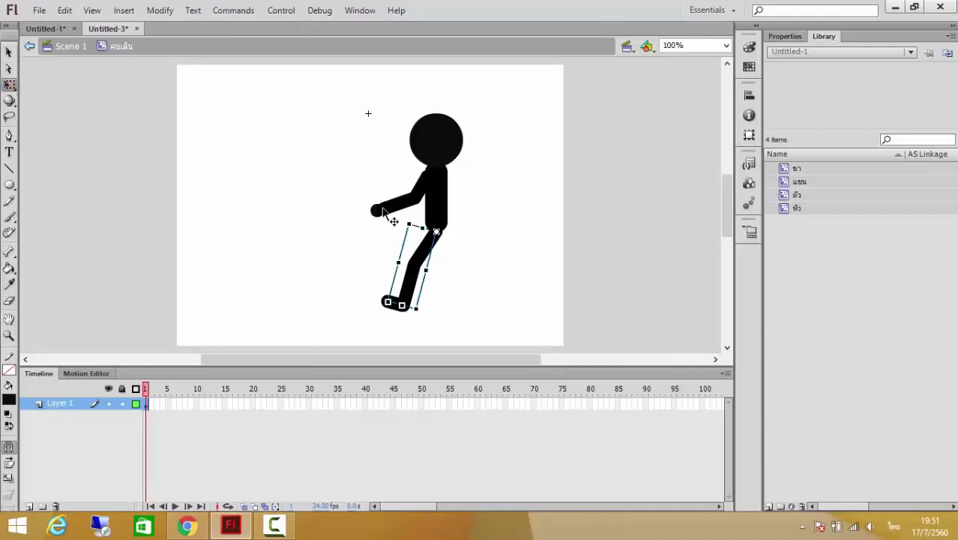
click(384, 212)
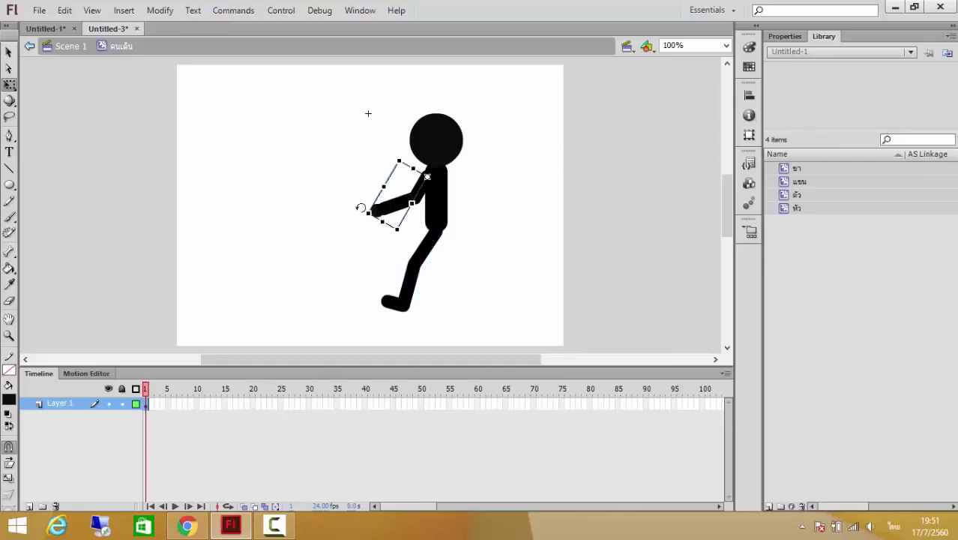
drag(360, 208, 353, 197)
click(505, 219)
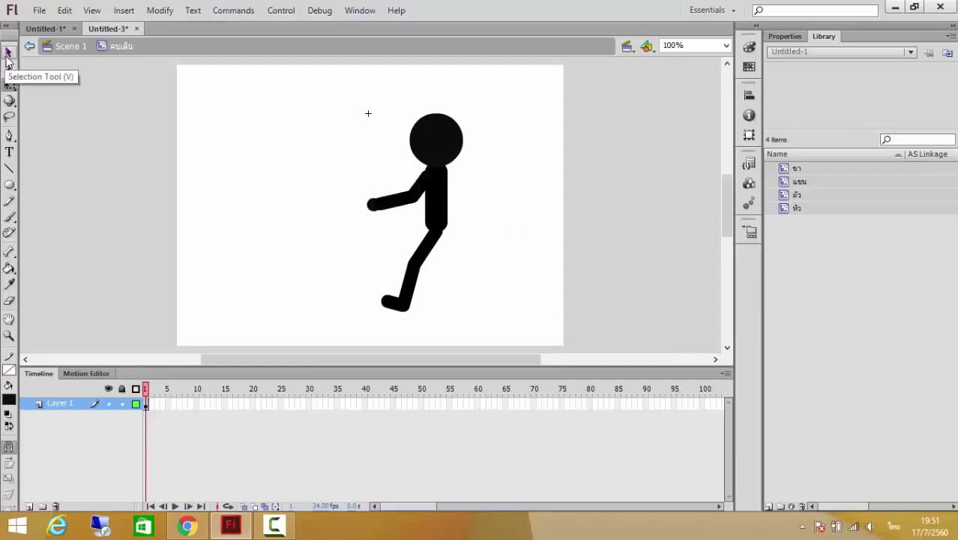
key(ctrl+z)
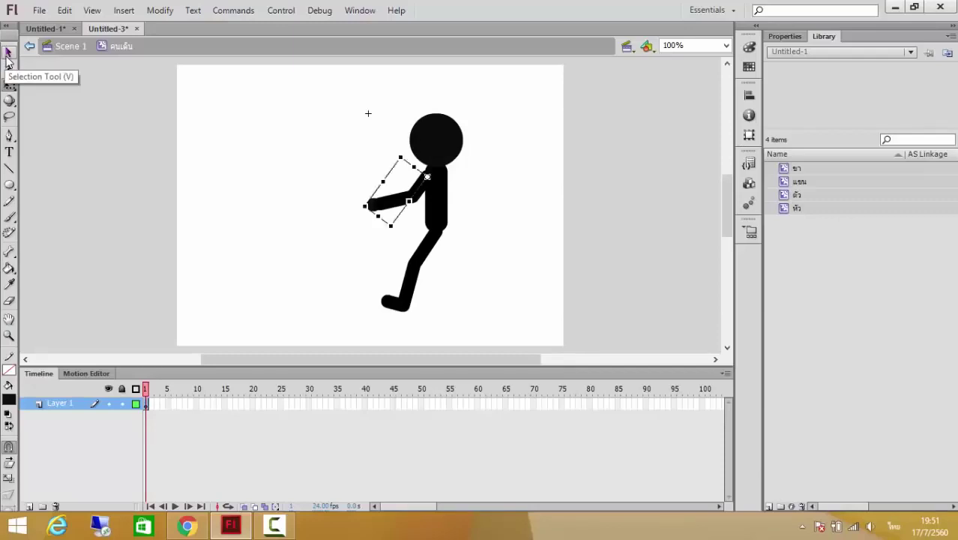
key(ctrl+z)
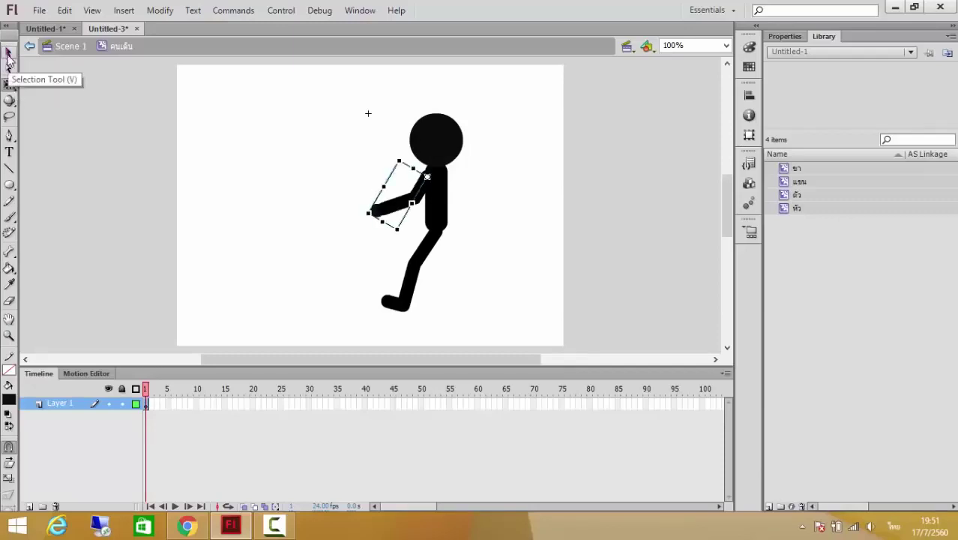
Distribute all the parts inside the คนเต้น symbol onto separate layers.
click(9, 52)
click(276, 182)
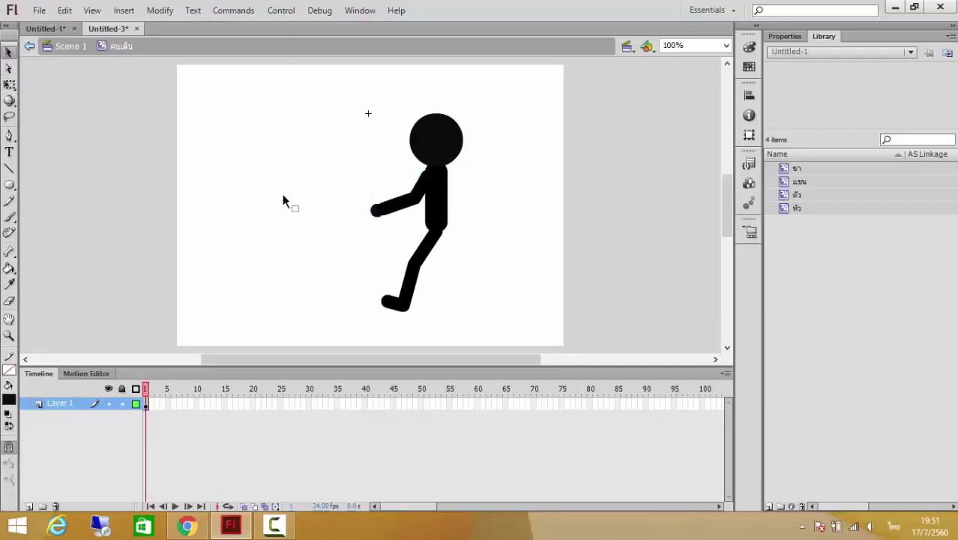
click(62, 406)
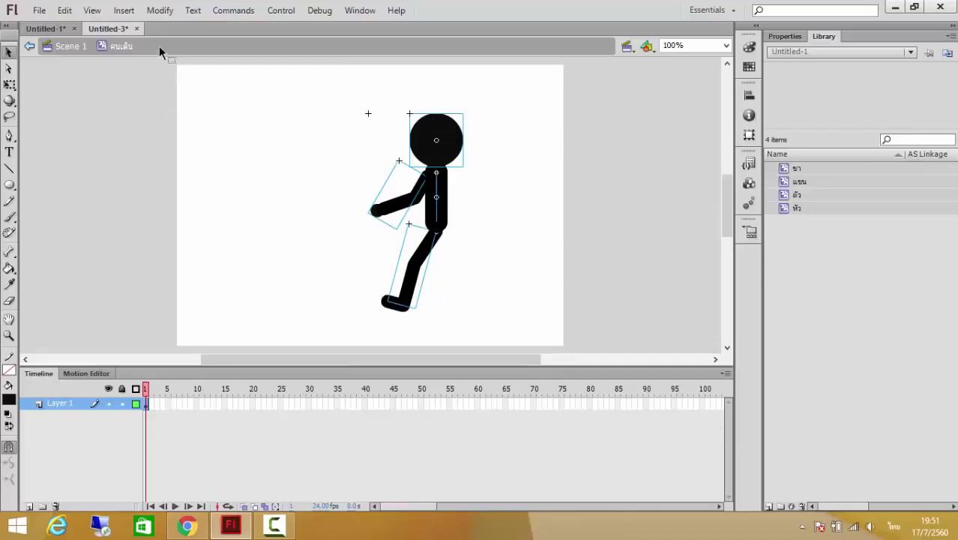
click(159, 11)
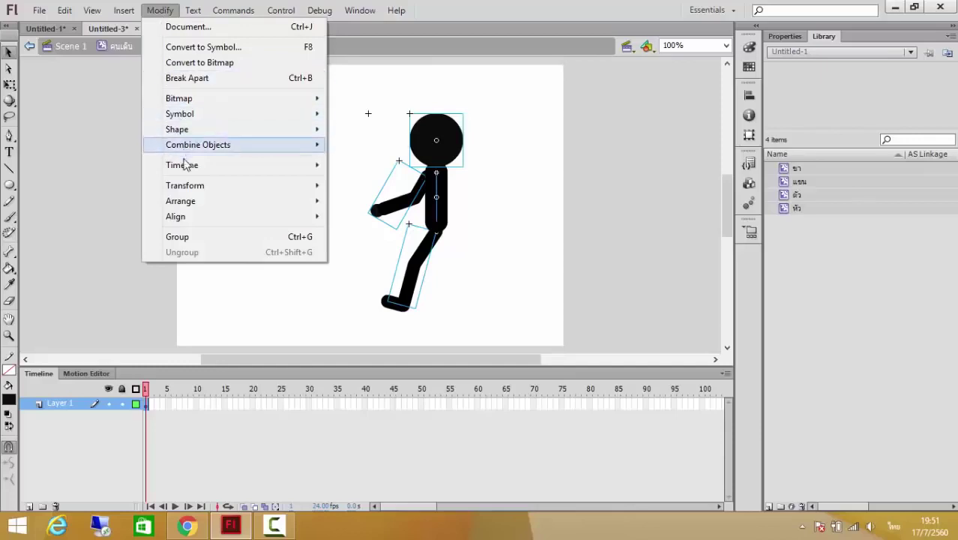
mouse_move(184, 167)
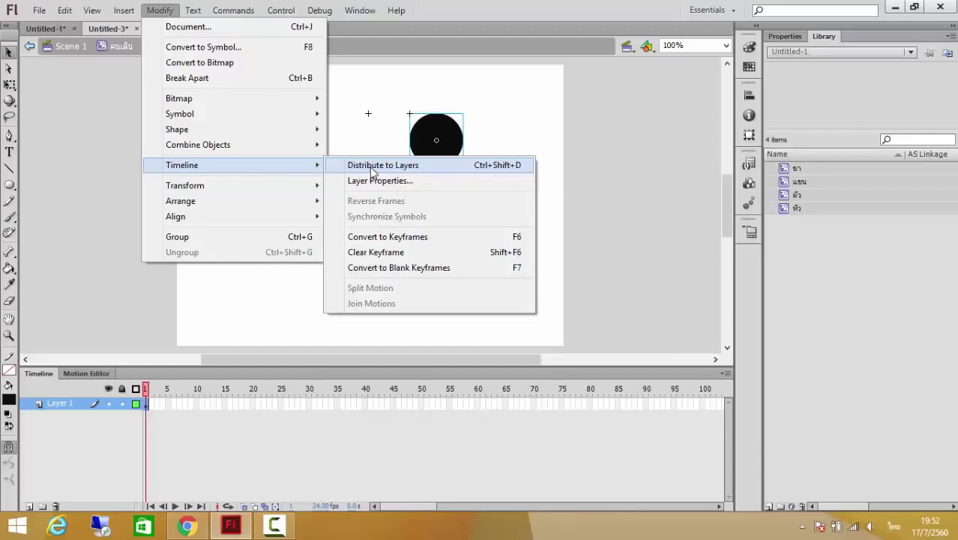
click(368, 167)
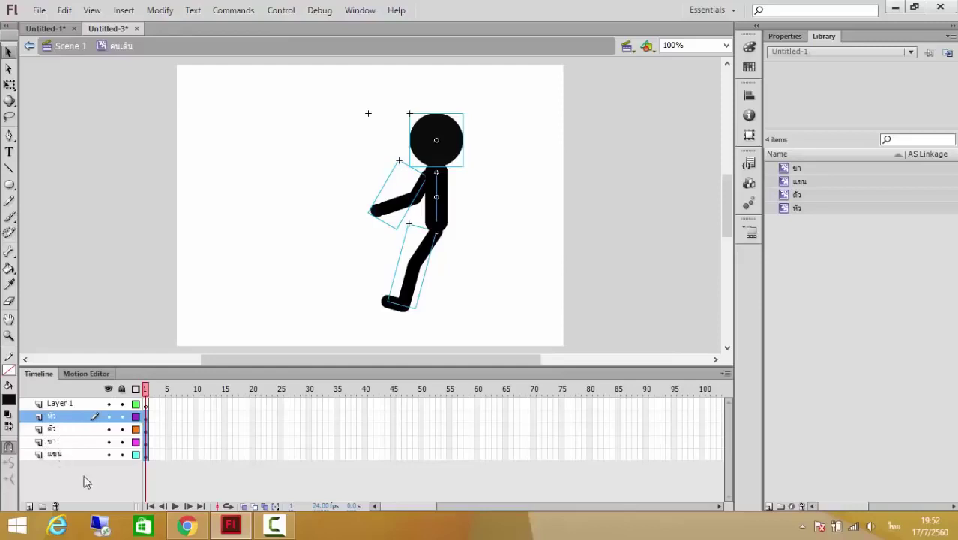
Delete the empty Layer 1 and check which layers the arm and leg belong to.
click(71, 405)
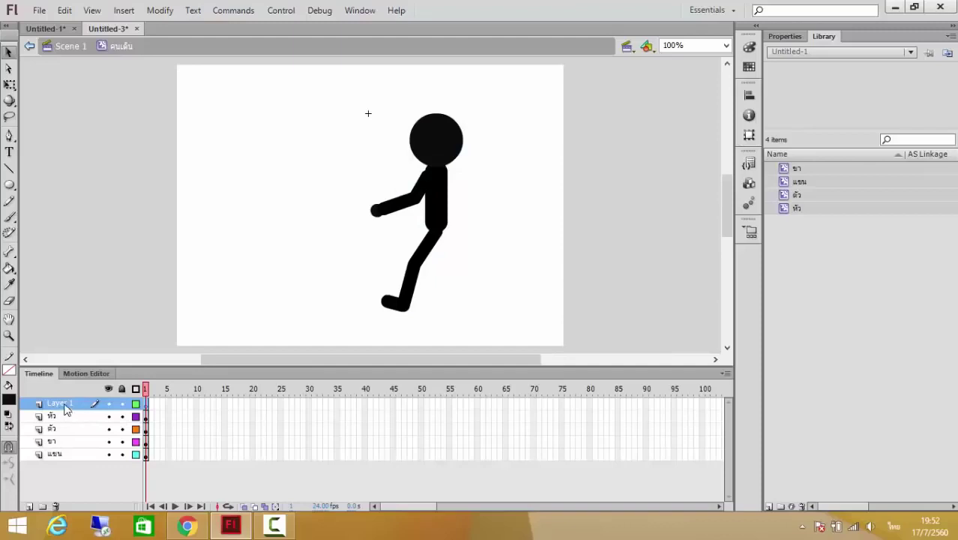
drag(66, 407, 56, 508)
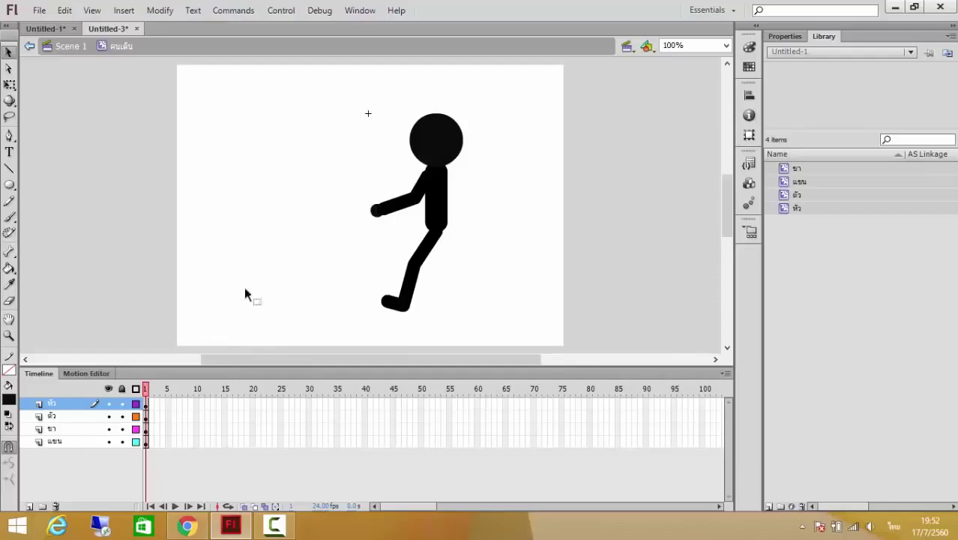
click(403, 207)
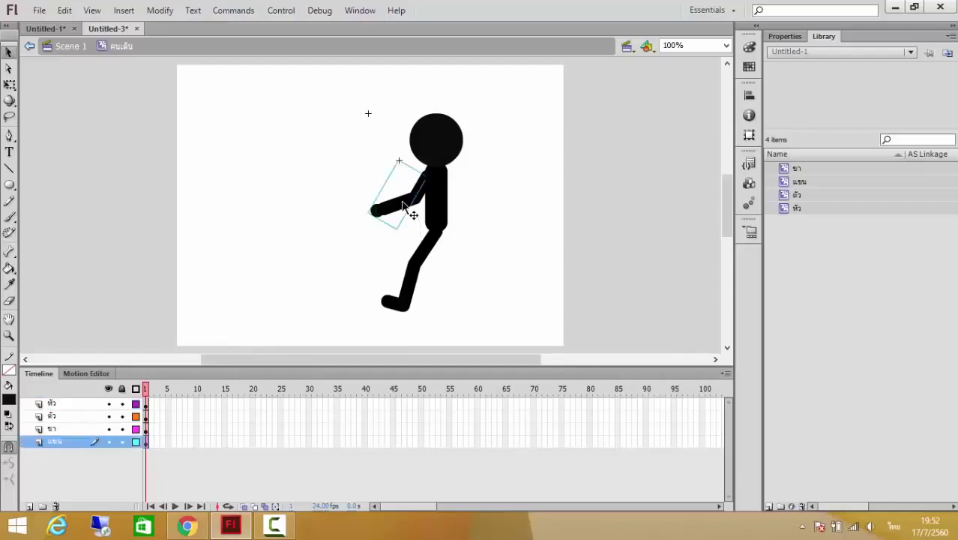
click(420, 272)
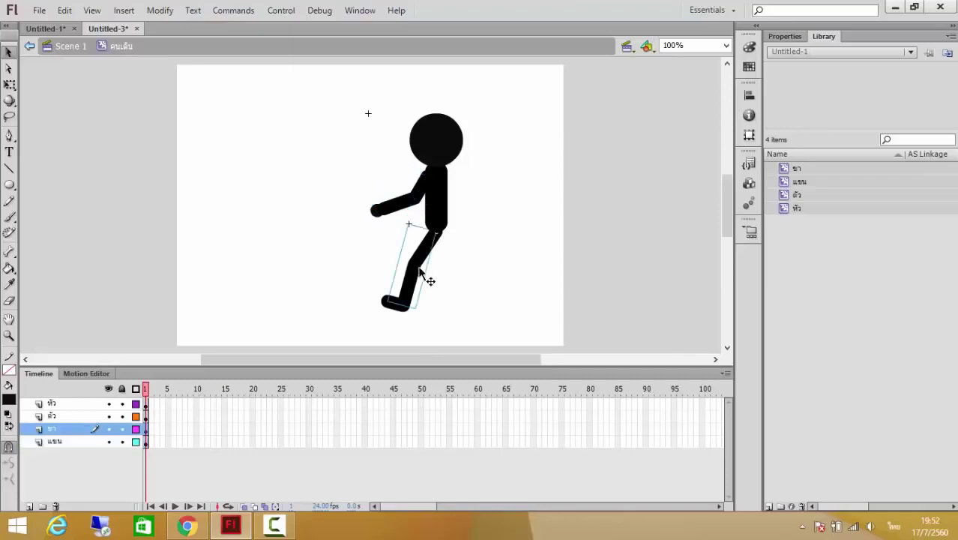
click(307, 236)
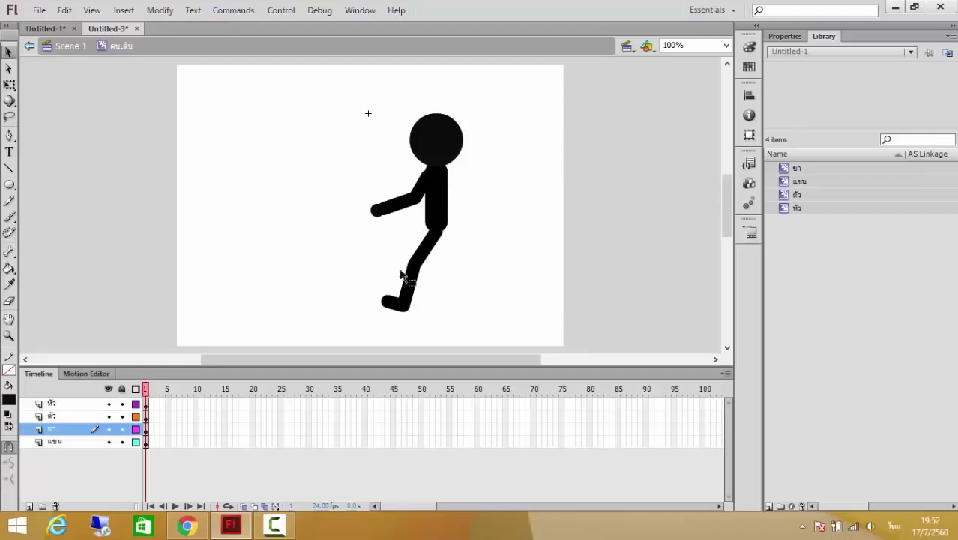
Duplicate the ขา layer and move the copied leg clear of the original, behind the figure.
right_click(73, 434)
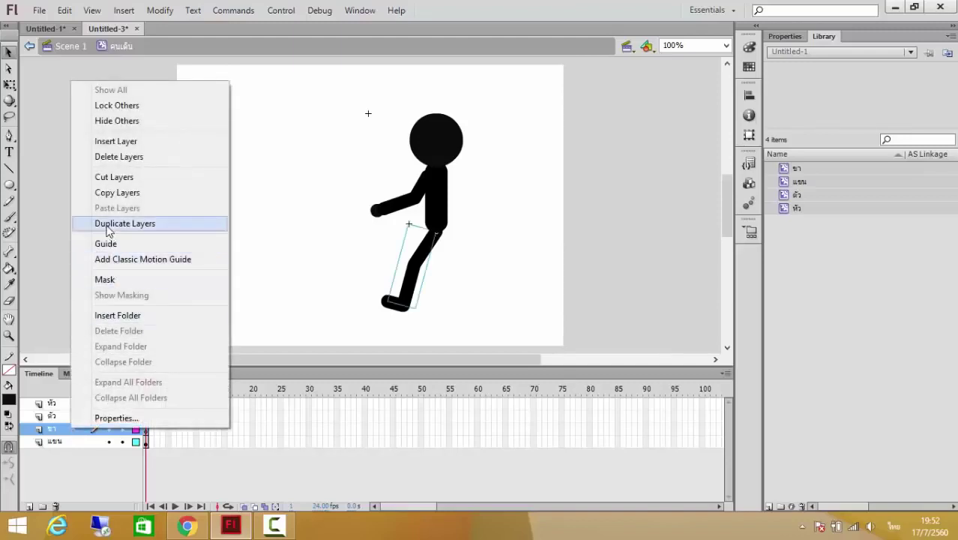
click(149, 228)
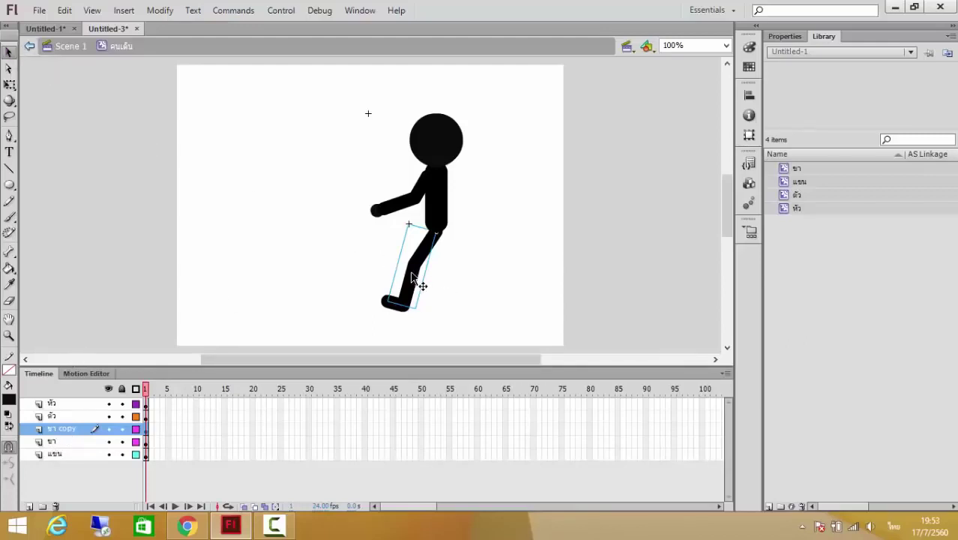
drag(419, 283, 460, 284)
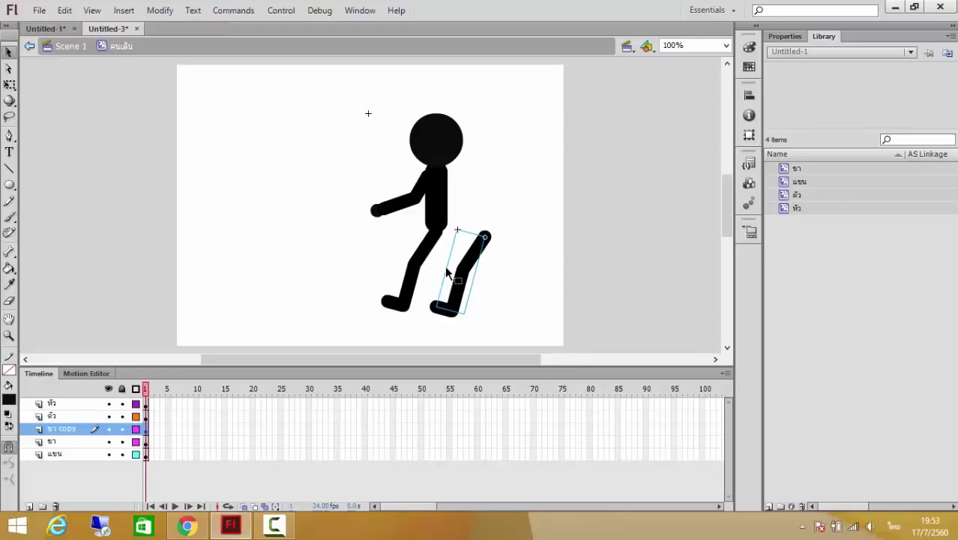
Duplicate the แขน layer and move the copied arm out behind the figure's head and body.
click(59, 455)
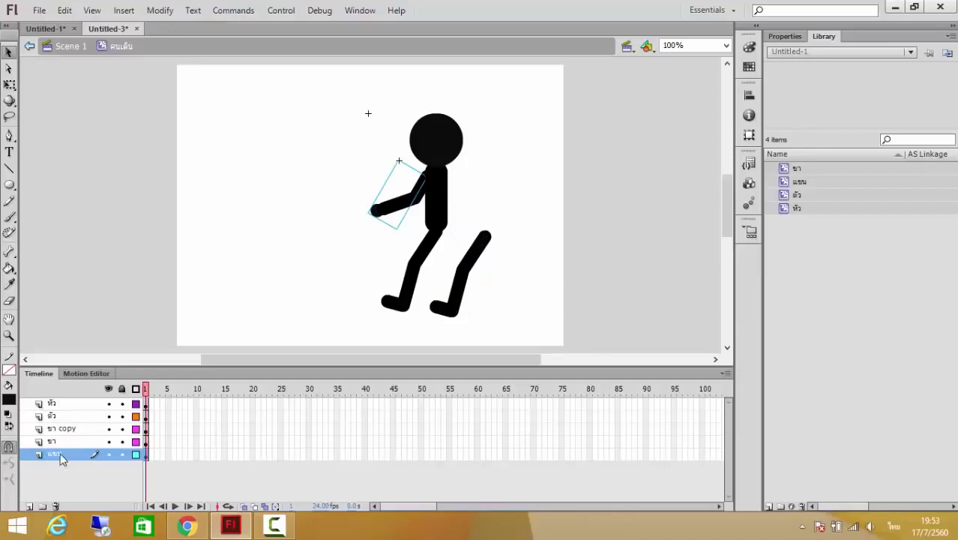
right_click(61, 459)
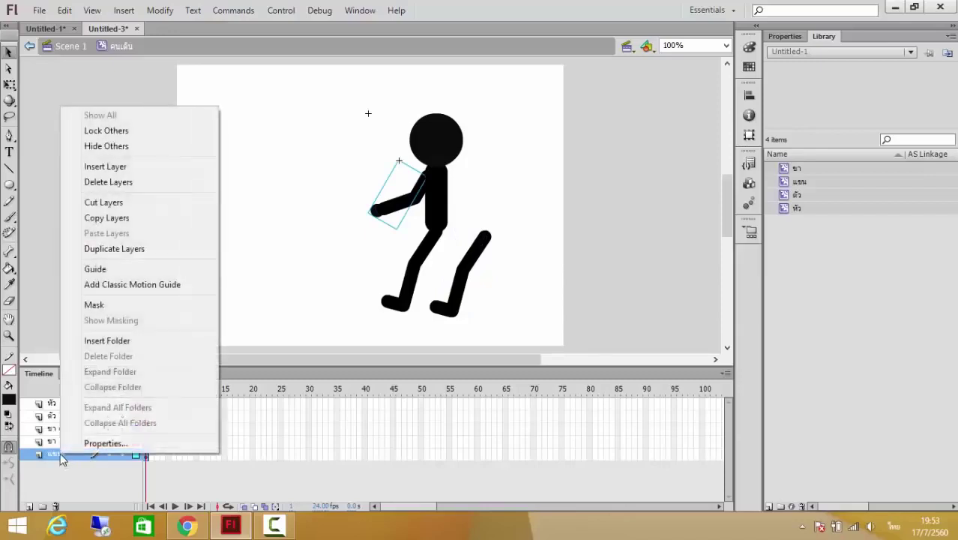
click(110, 251)
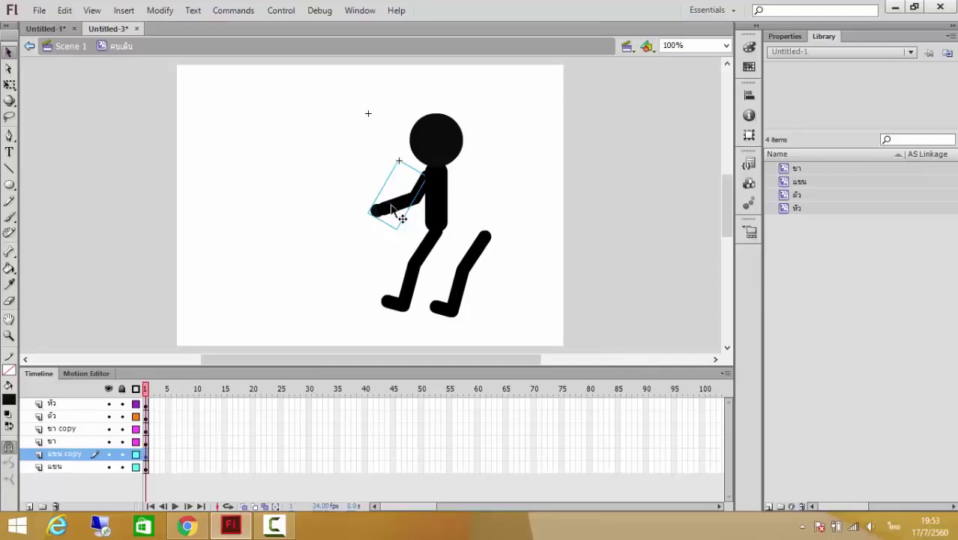
drag(391, 209, 489, 182)
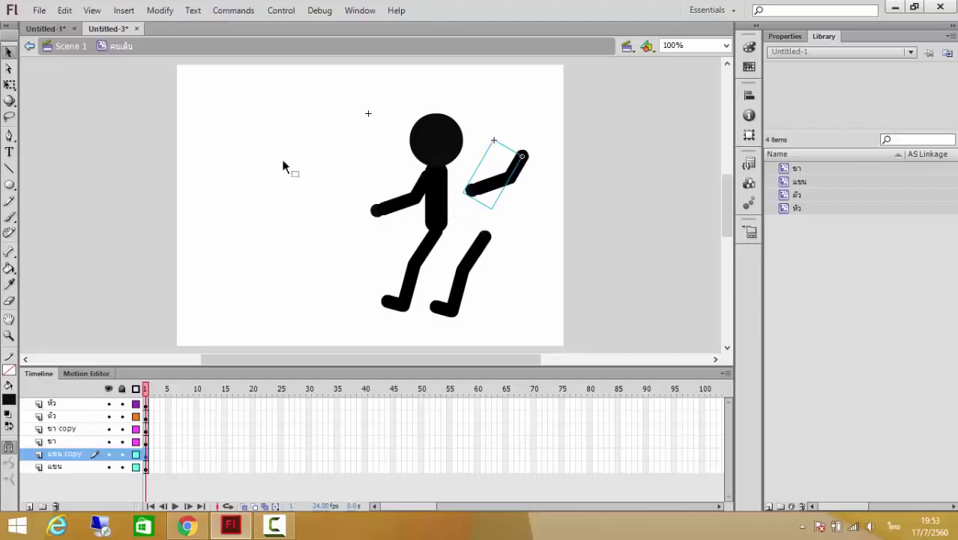
Rotate the copied arm with Free Transform so it swings backward, and attach it to the shoulder.
click(9, 85)
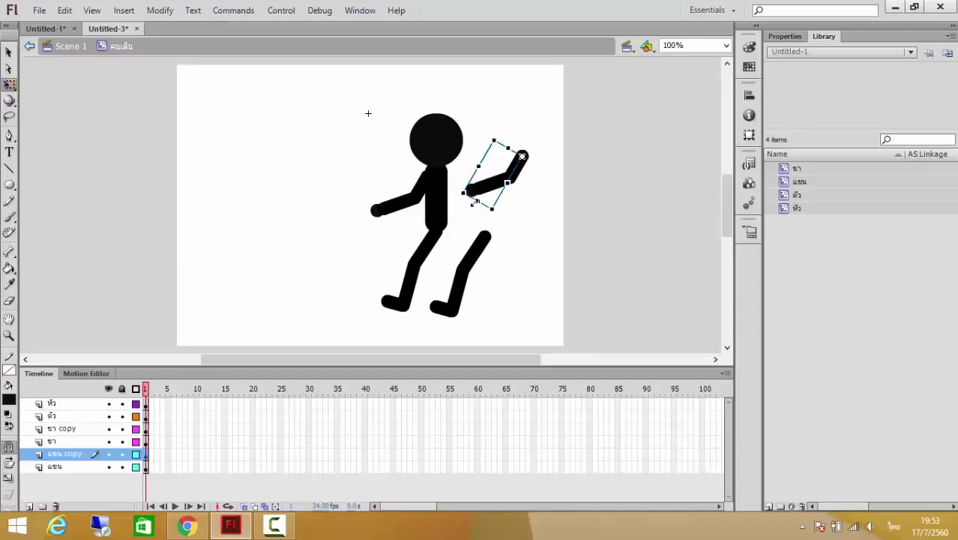
drag(502, 211, 469, 209)
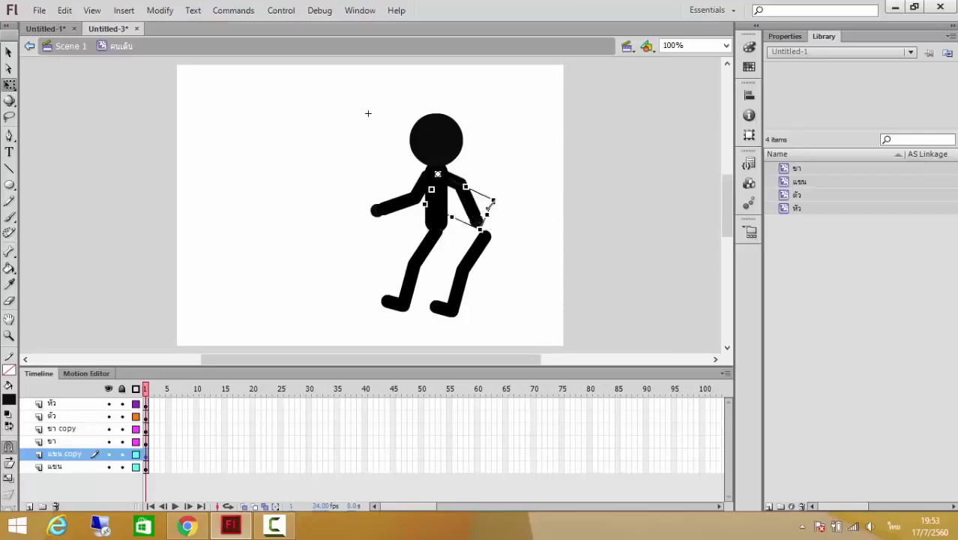
click(539, 209)
Rotate the copied leg so it stretches backward in a stride, and attach it to the hip.
click(474, 264)
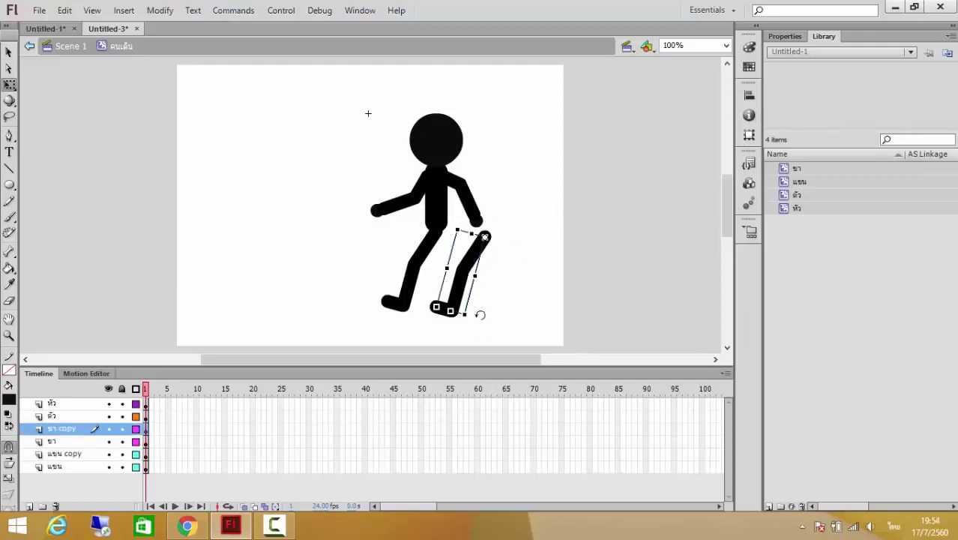
drag(480, 315, 460, 275)
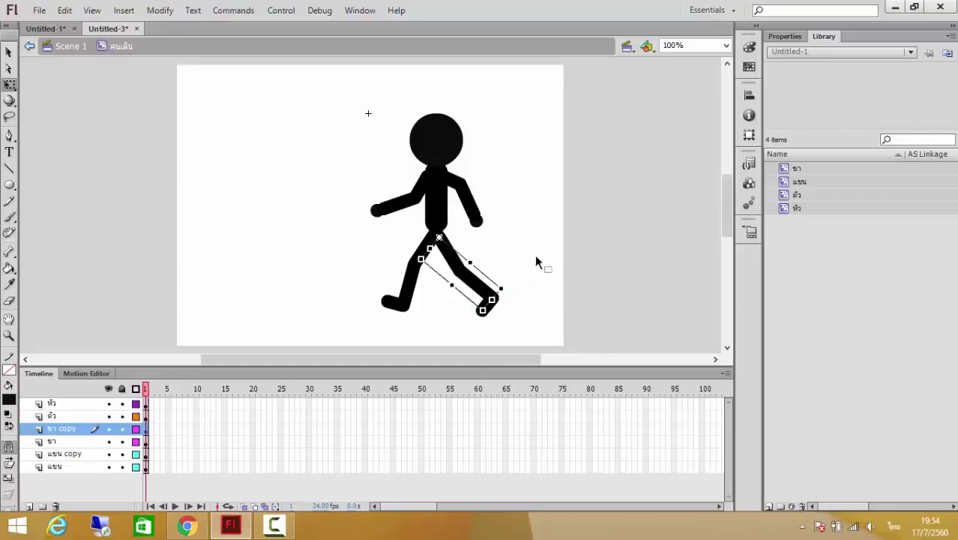
click(559, 267)
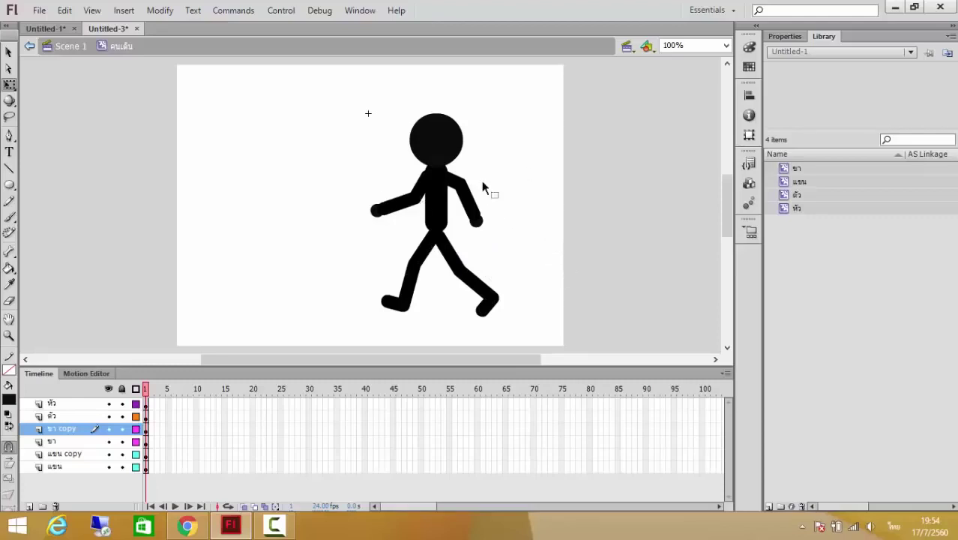
click(450, 262)
click(560, 260)
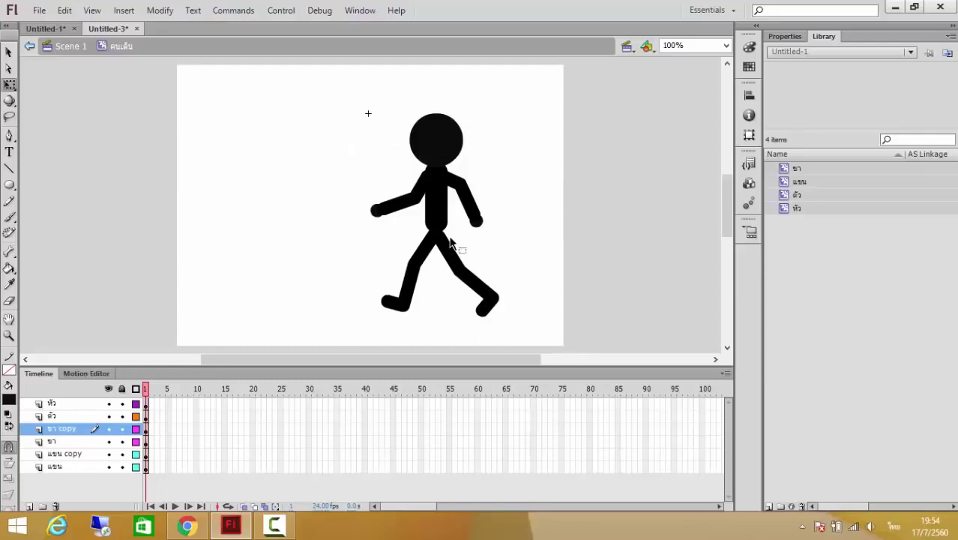
Insert keyframes at frame 25 on all six layers.
click(9, 54)
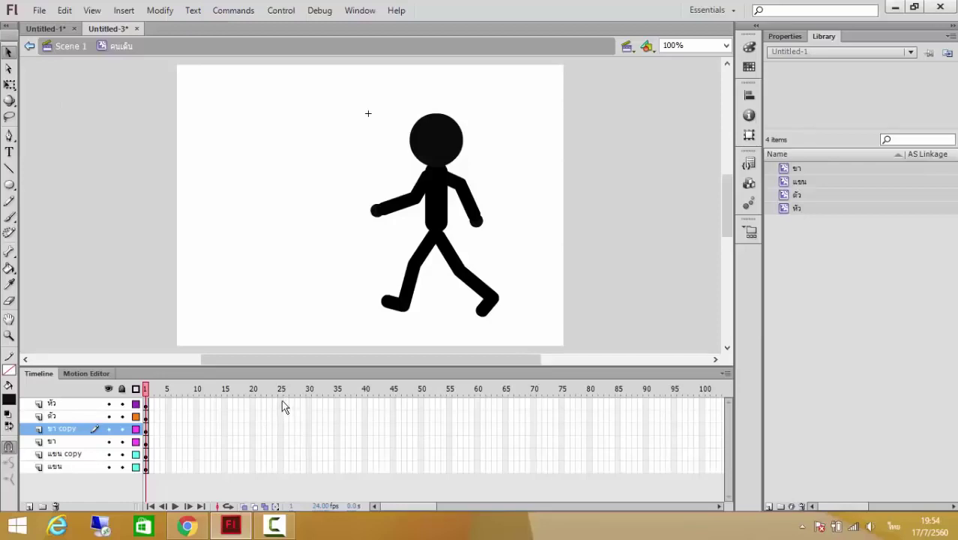
drag(284, 433, 284, 479)
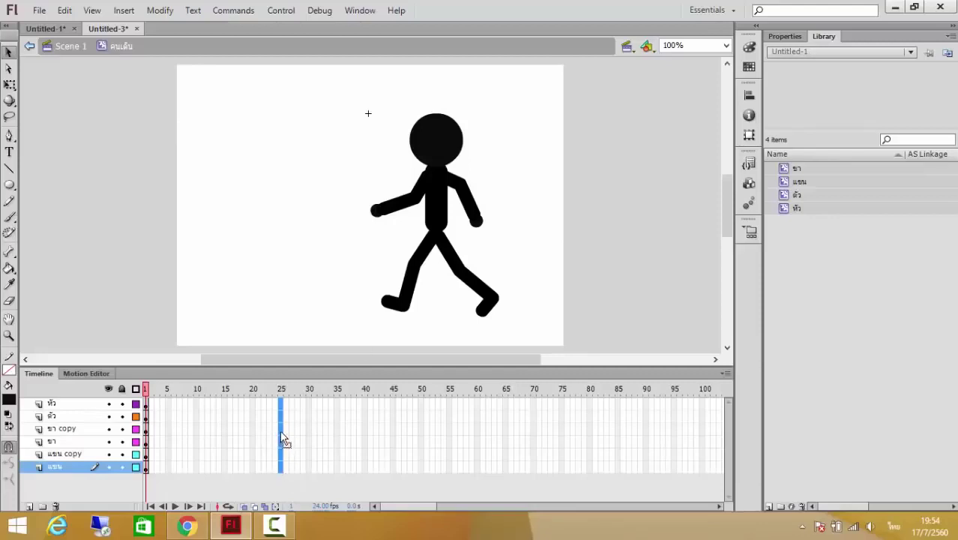
right_click(282, 438)
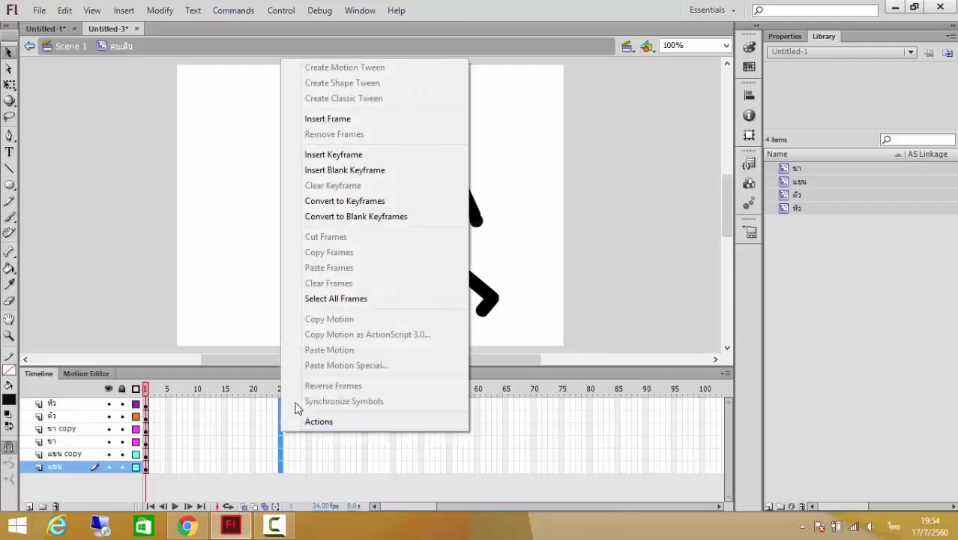
click(333, 155)
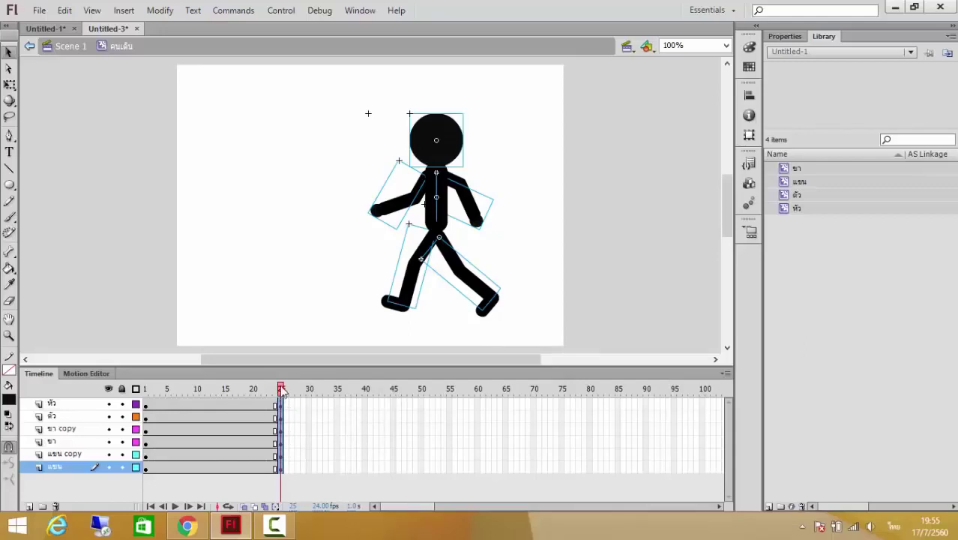
Insert keyframes at the midpoint, frame 13, on all six layers.
drag(281, 390, 213, 396)
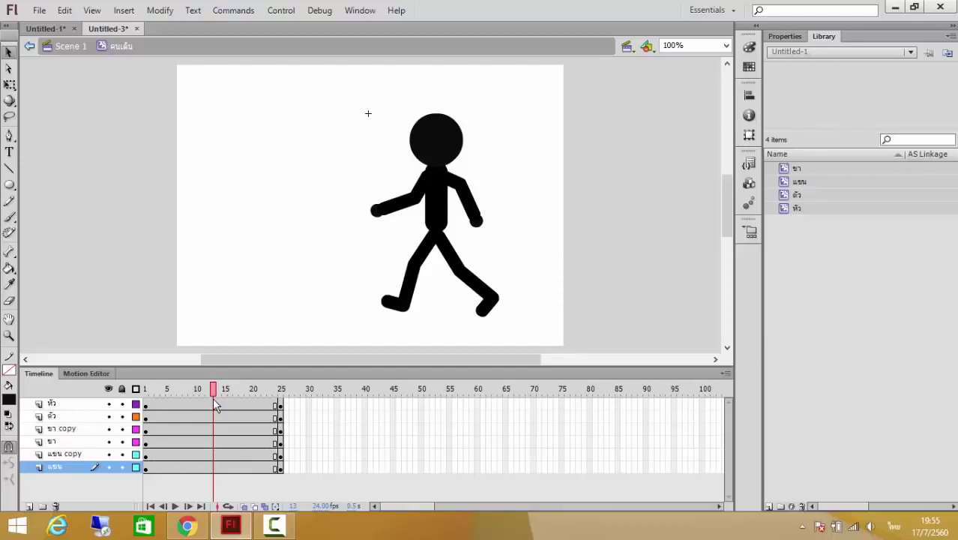
drag(216, 404, 218, 483)
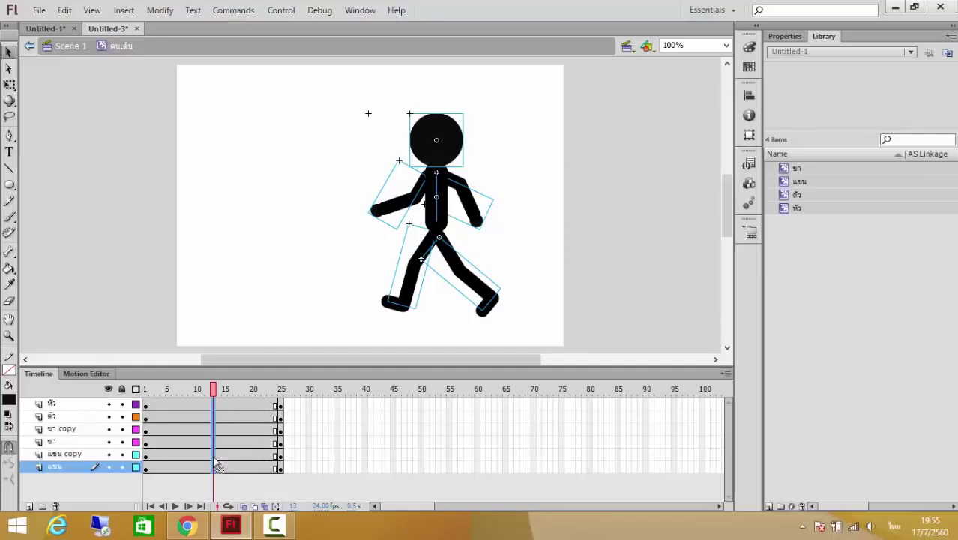
right_click(216, 466)
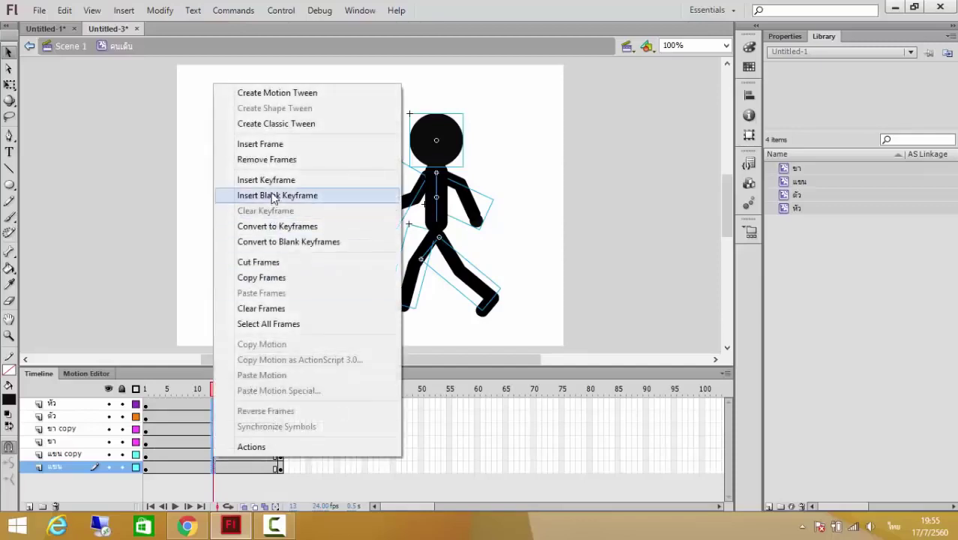
click(273, 180)
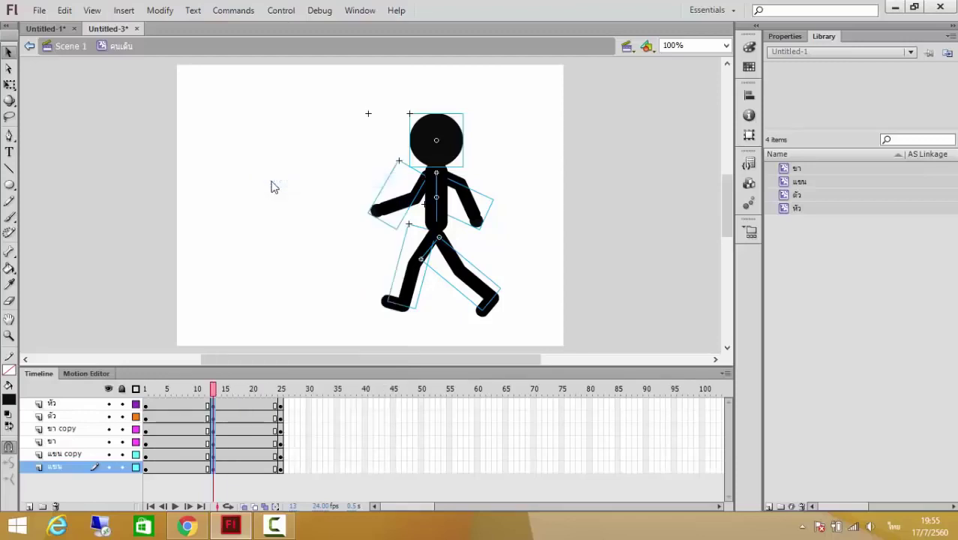
click(220, 394)
drag(222, 397, 213, 395)
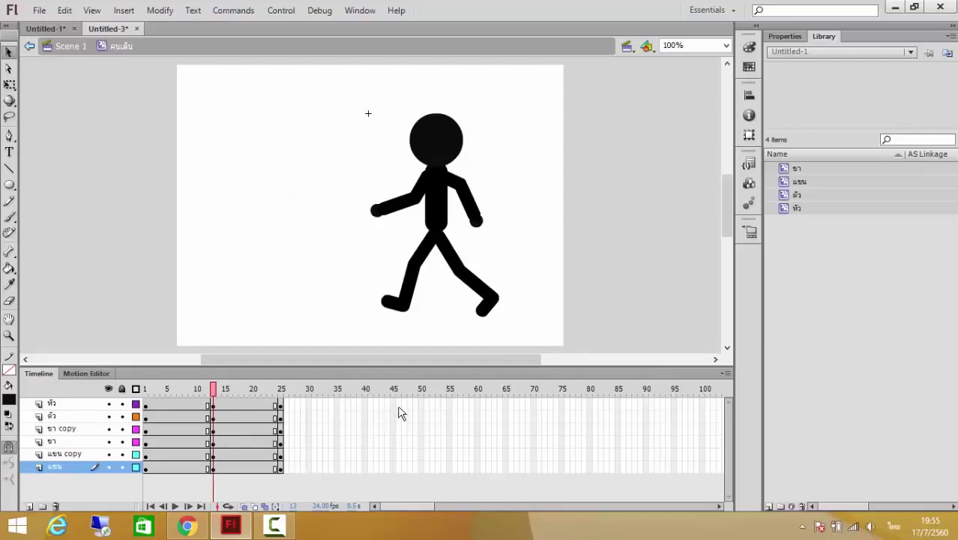
drag(399, 405, 398, 429)
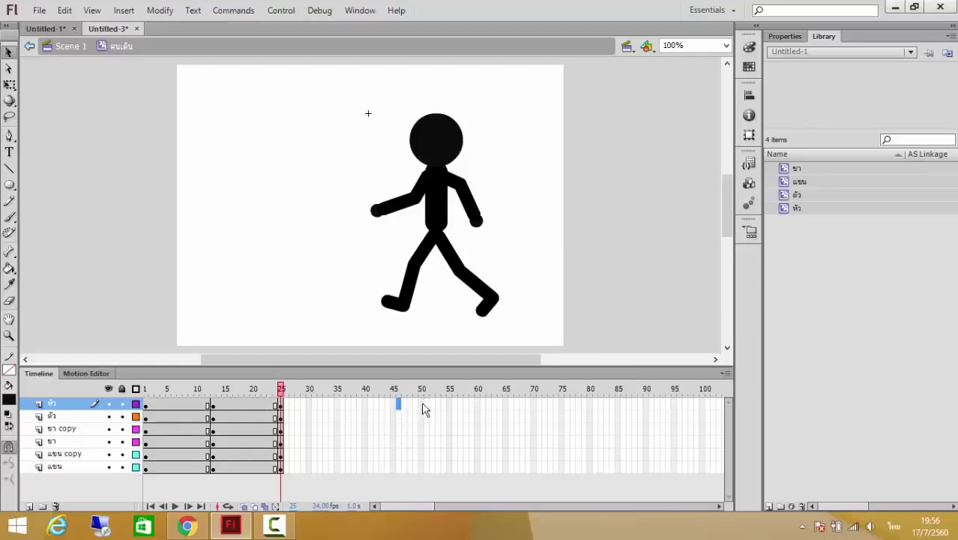
drag(424, 407, 424, 479)
click(392, 406)
ctrl+click(398, 454)
click(395, 408)
click(411, 405)
click(297, 192)
At frame 13, rotate the forward arm on the แขน layer to swing backward and nudge its joint onto the shoulder.
drag(282, 391, 215, 386)
key(Return)
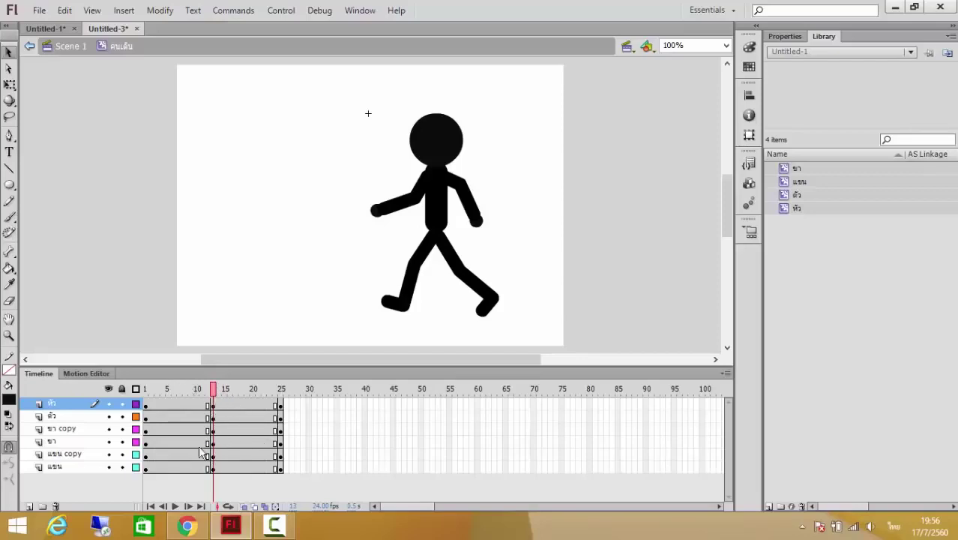
click(10, 84)
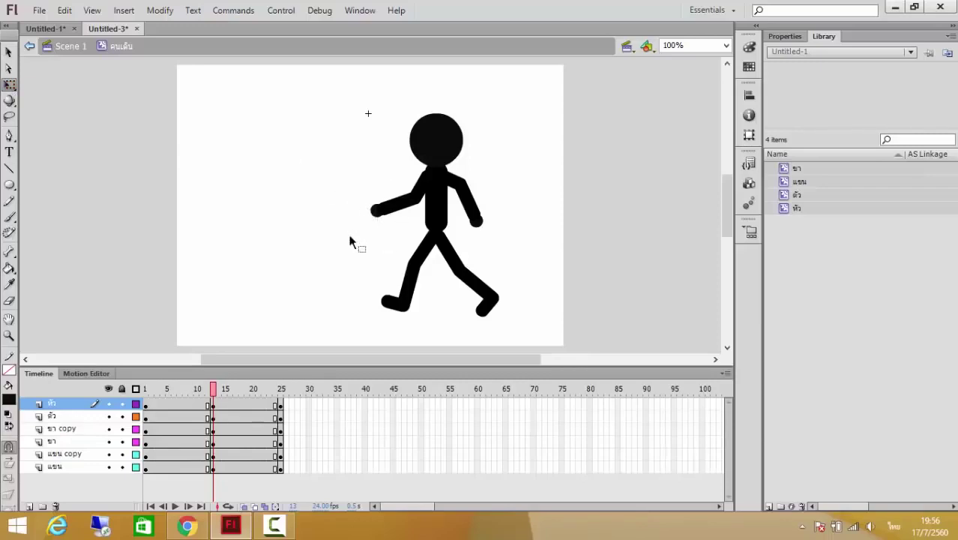
click(390, 212)
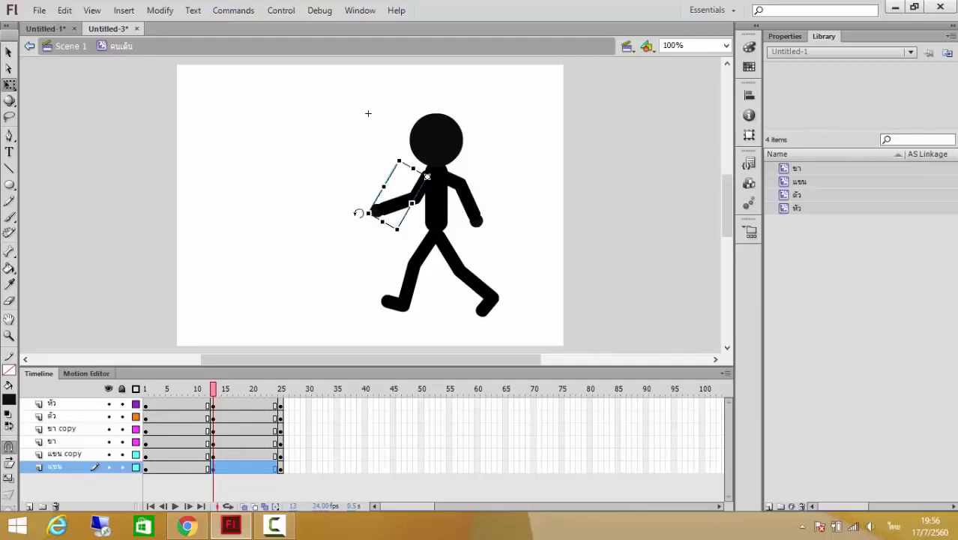
drag(358, 214, 475, 238)
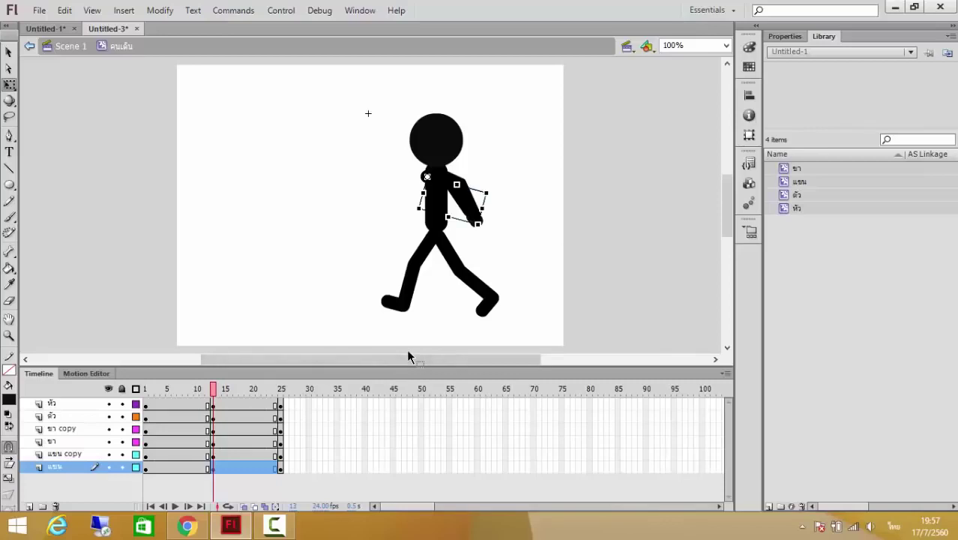
key(Right)
key(Right)
key(Right)
key(Right)
key(Right)
key(Right)
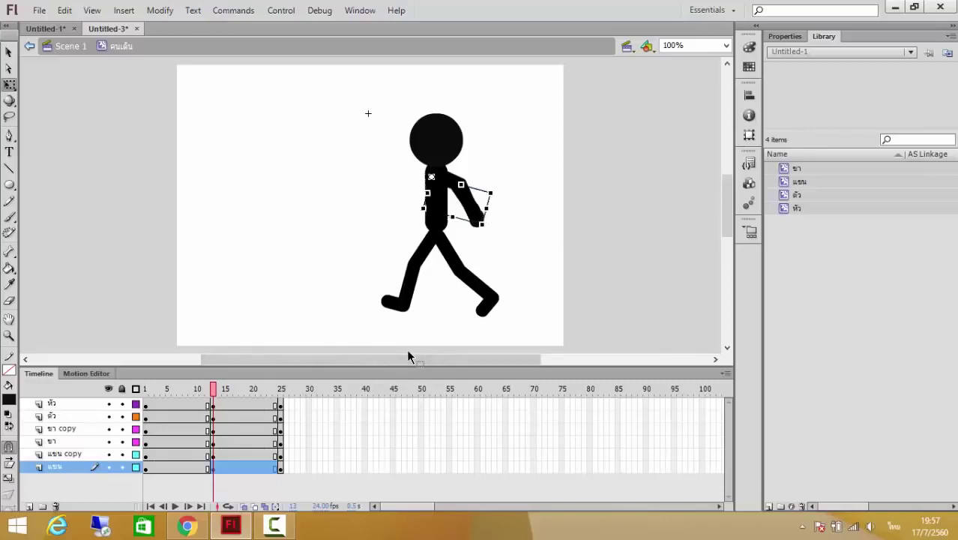
key(Right)
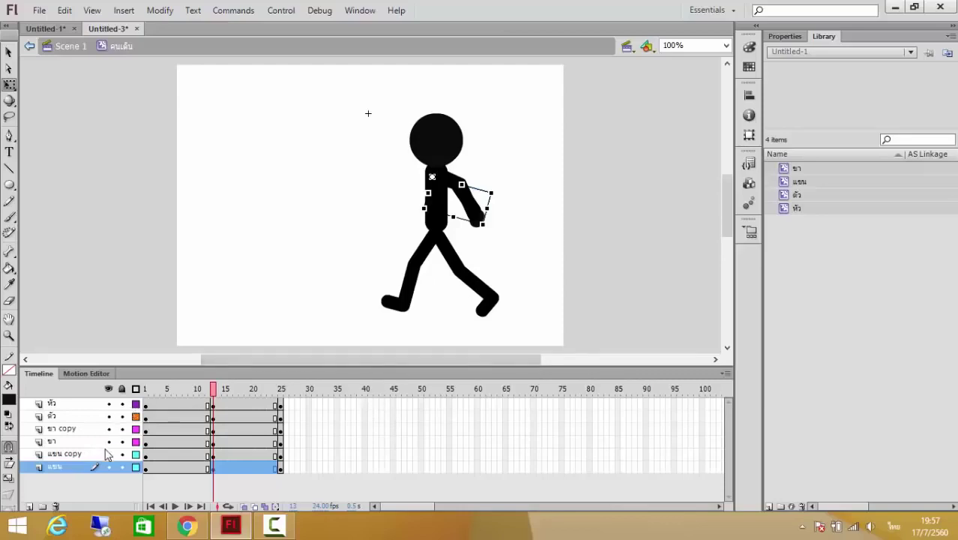
At frame 13, rotate the arm on the แขน copy layer to swing forward and align it with the shoulder.
click(66, 454)
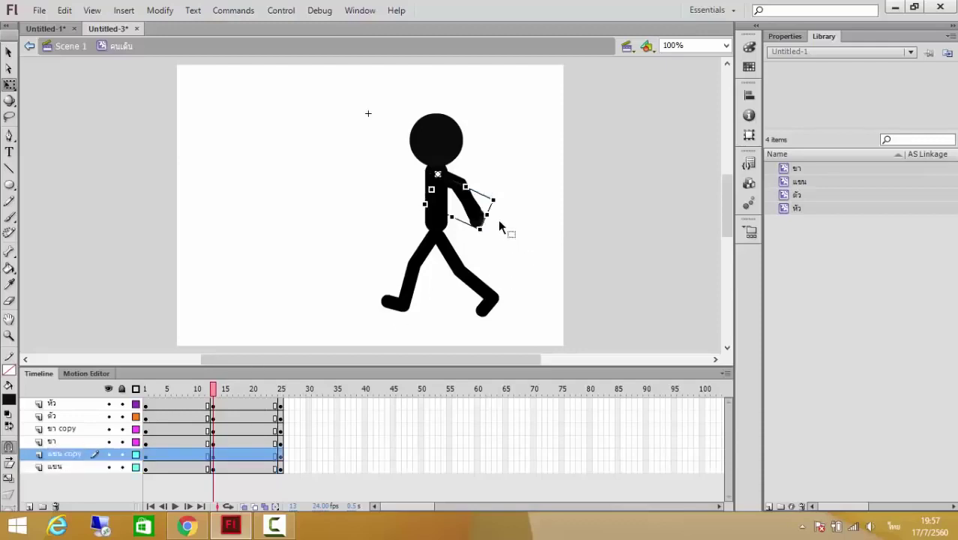
mouse_move(501, 200)
mouse_down()
mouse_move(477, 229)
mouse_move(406, 240)
mouse_move(392, 228)
mouse_move(392, 198)
mouse_up()
click(562, 220)
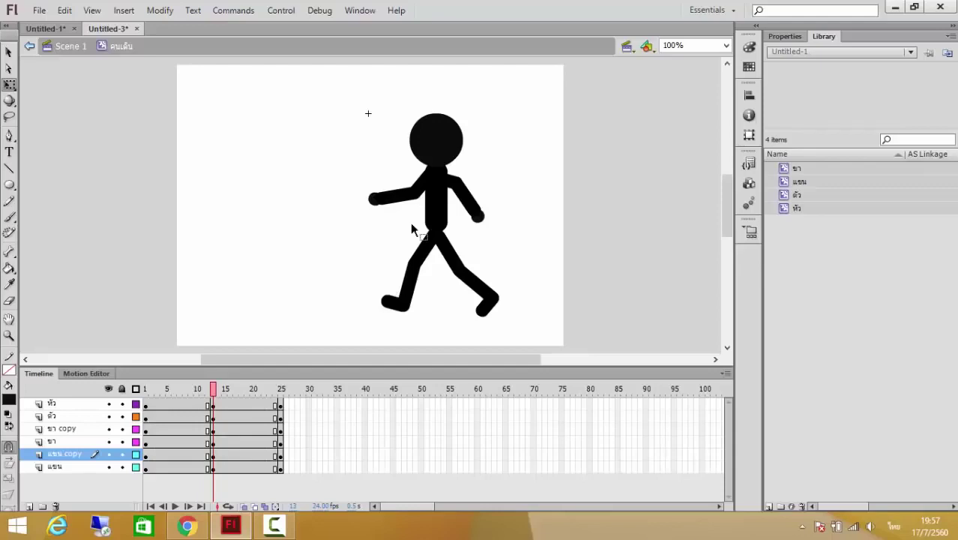
click(414, 194)
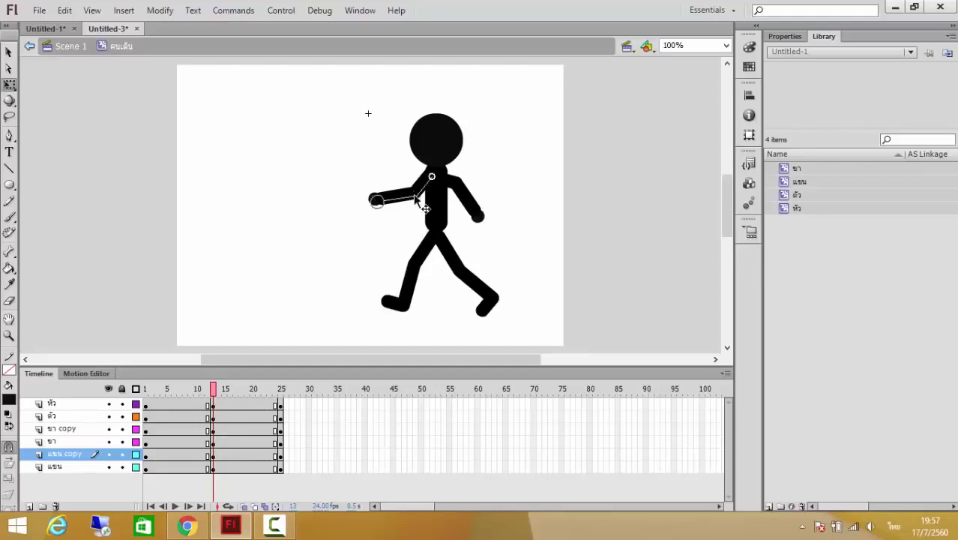
click(521, 171)
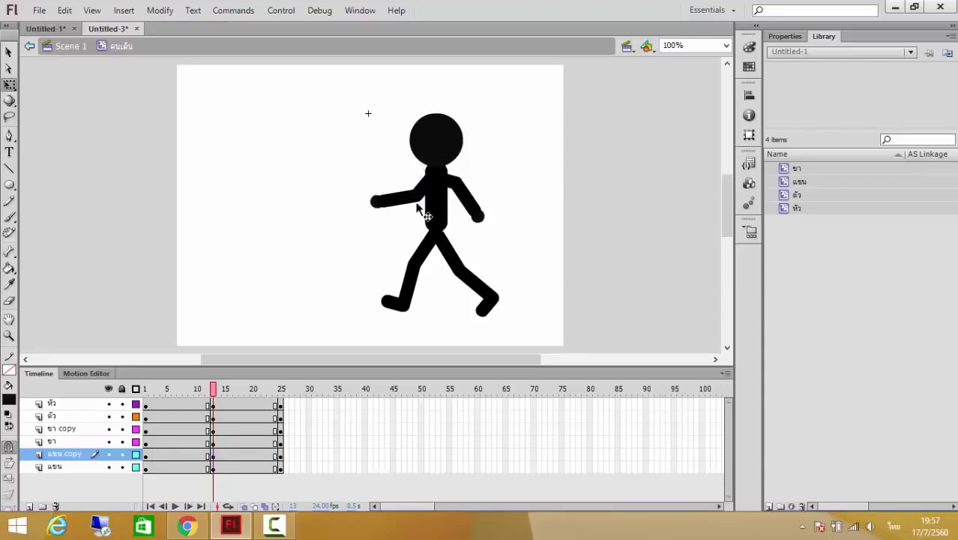
At frame 13, swing the leg on the ขา layer backward and the leg on the ขา copy layer forward.
click(413, 290)
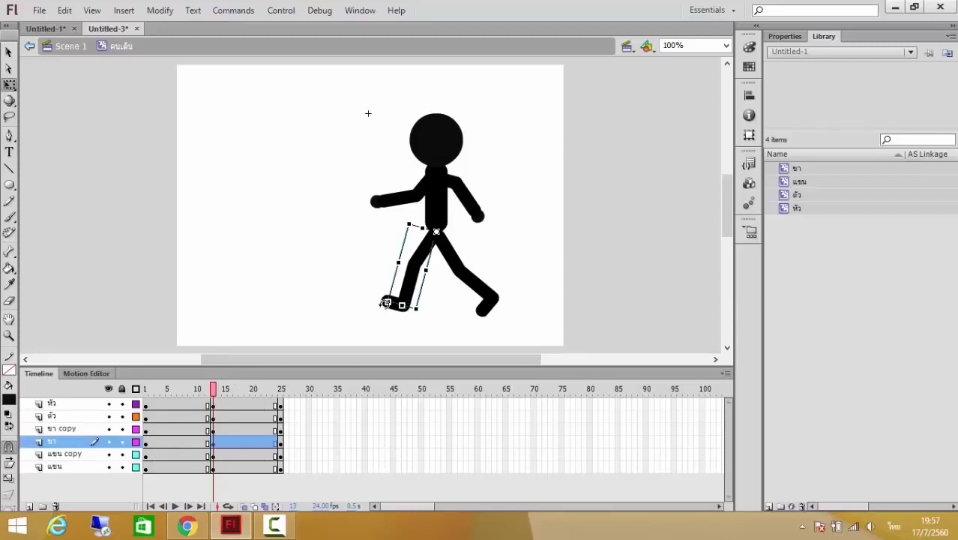
drag(385, 303, 491, 302)
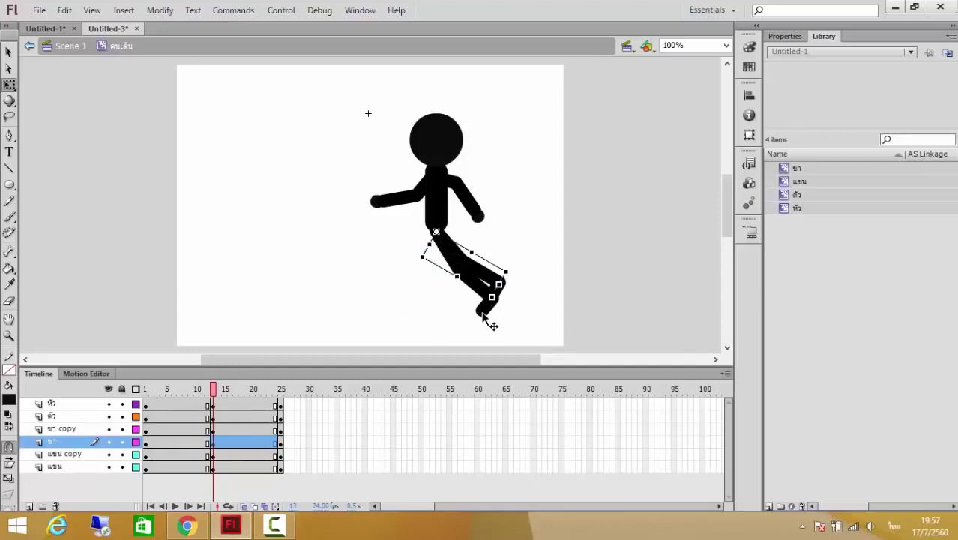
click(63, 431)
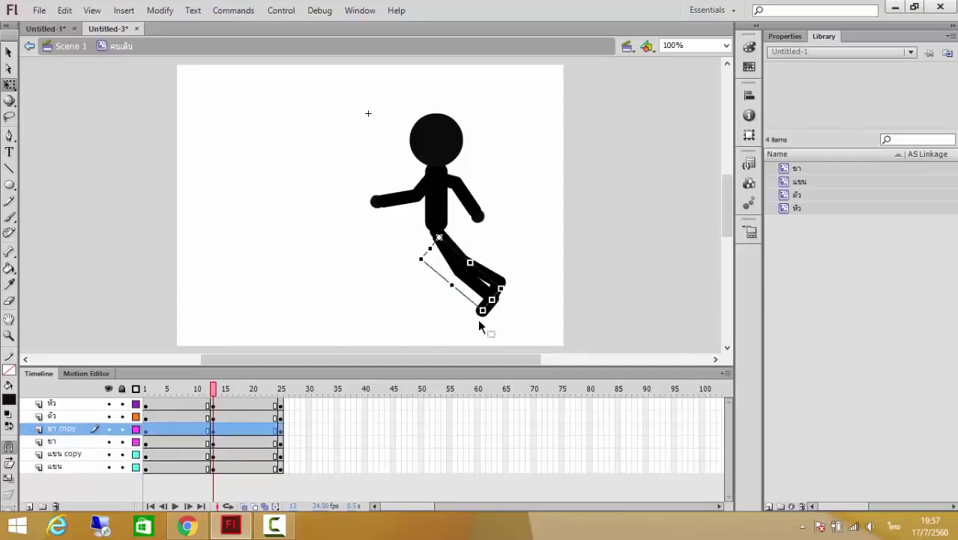
mouse_move(514, 281)
mouse_down()
mouse_move(490, 300)
mouse_move(415, 305)
mouse_up()
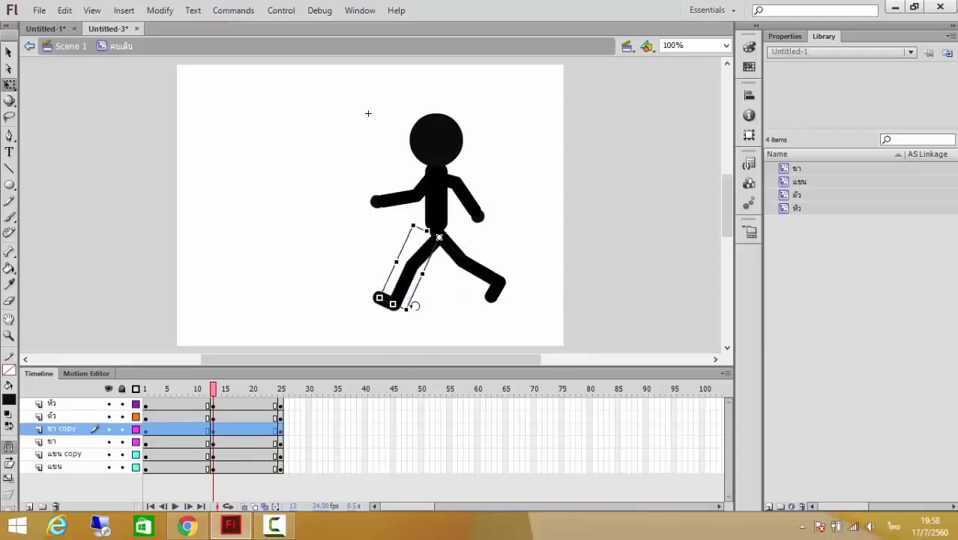
click(567, 286)
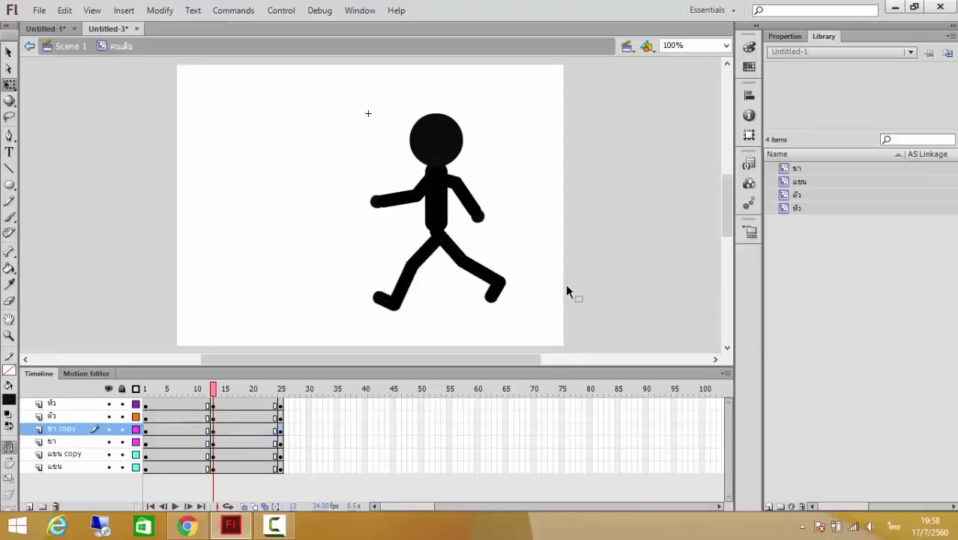
Rotate the front leg on the ขา copy layer slightly downward and nudge it onto the hip joint.
click(407, 278)
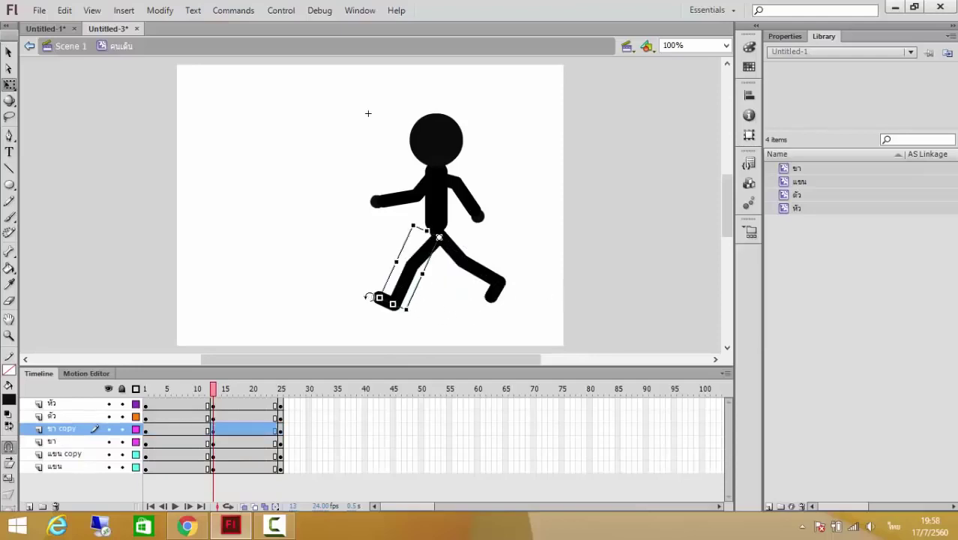
drag(368, 298, 395, 314)
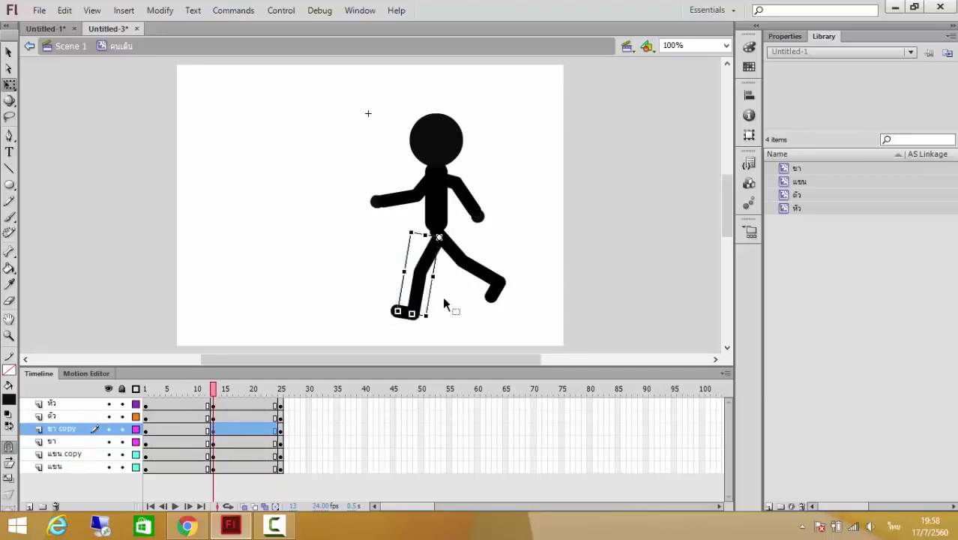
key(Left)
key(Left)
key(Left)
key(Left)
key(Left)
key(Left)
key(Left)
key(Left)
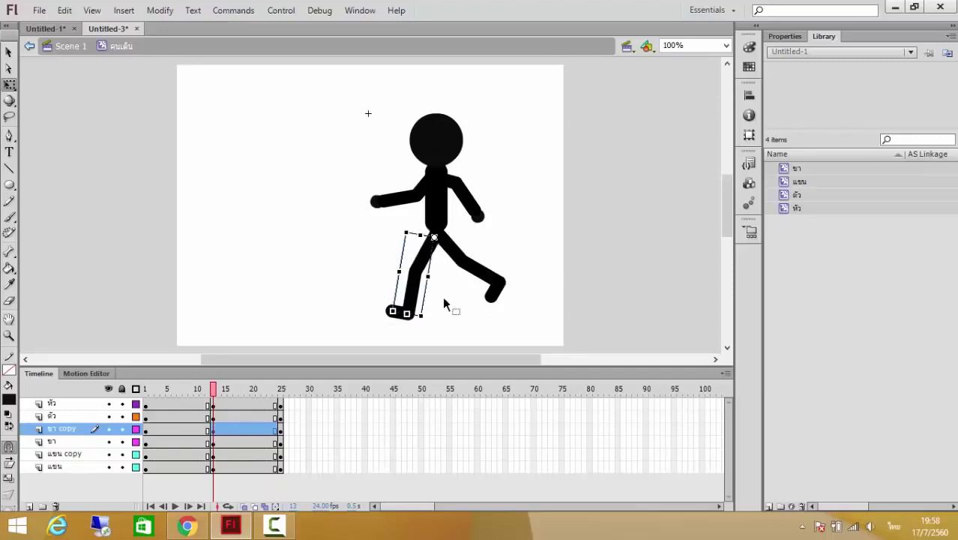
click(539, 251)
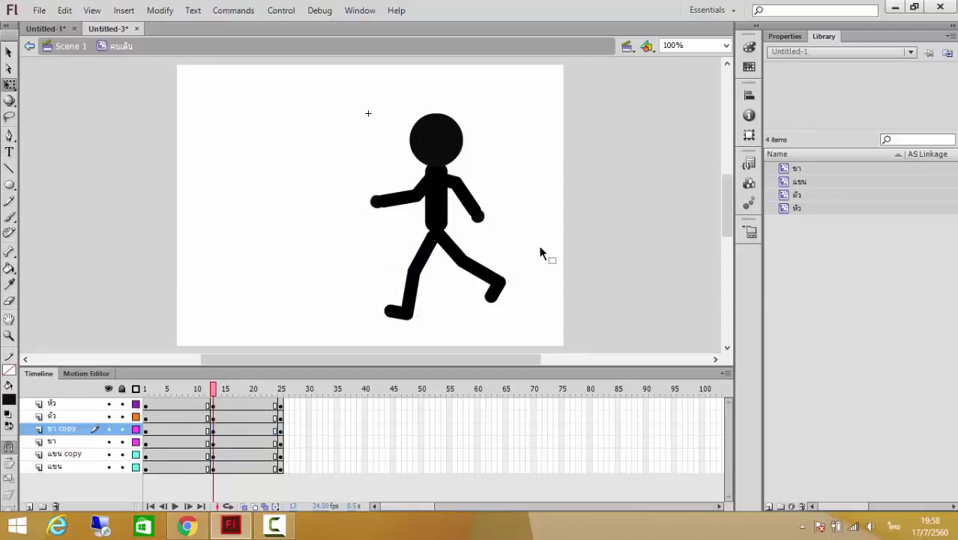
Rotate the rear leg on the ขา layer slightly downward, and preview the poses across the timeline.
click(500, 284)
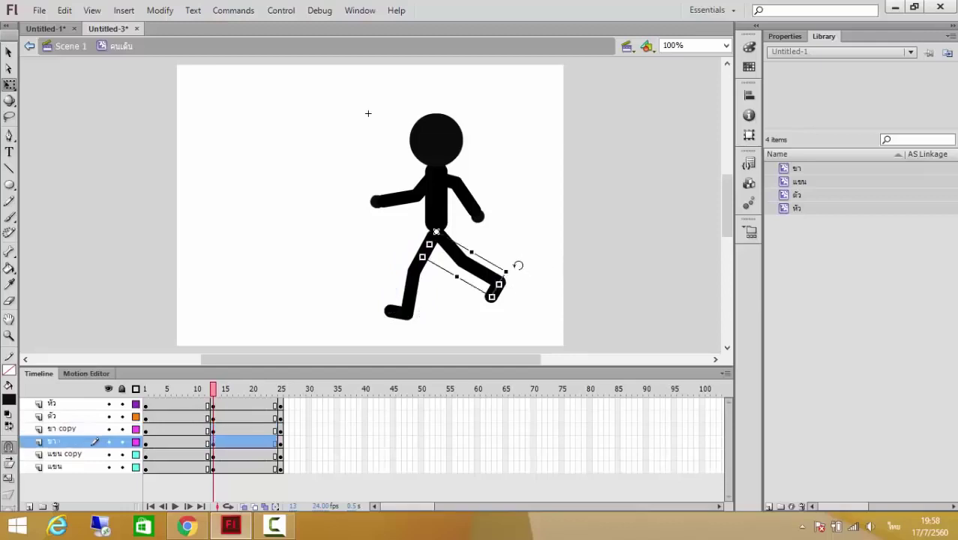
drag(518, 265, 519, 277)
click(566, 282)
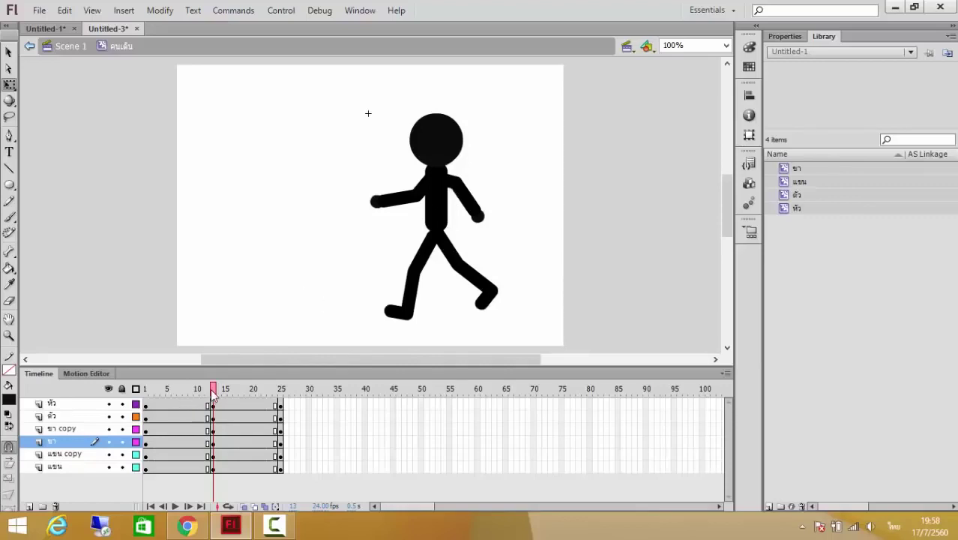
key(Return)
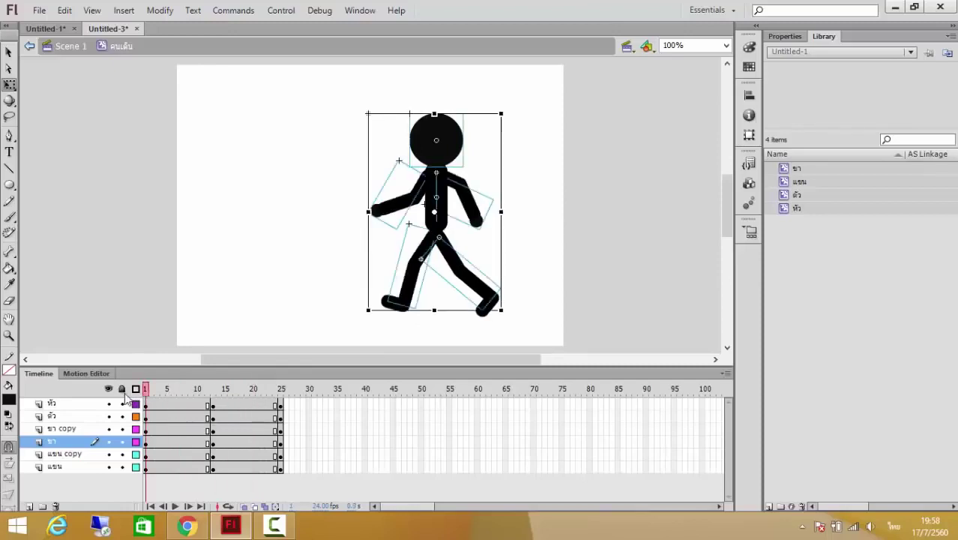
drag(142, 391, 252, 389)
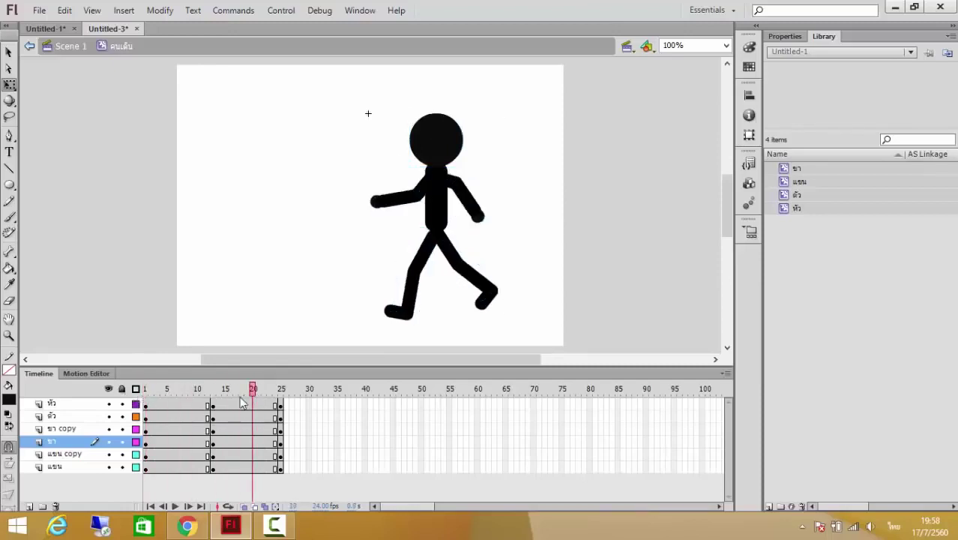
Create classic tweens on all six layers across frames 1 to 25.
click(147, 405)
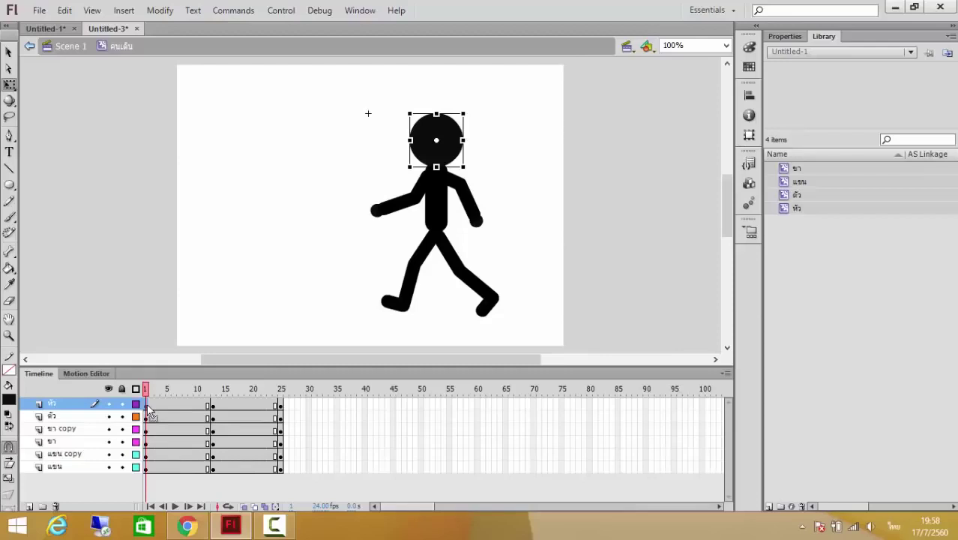
shift+click(281, 468)
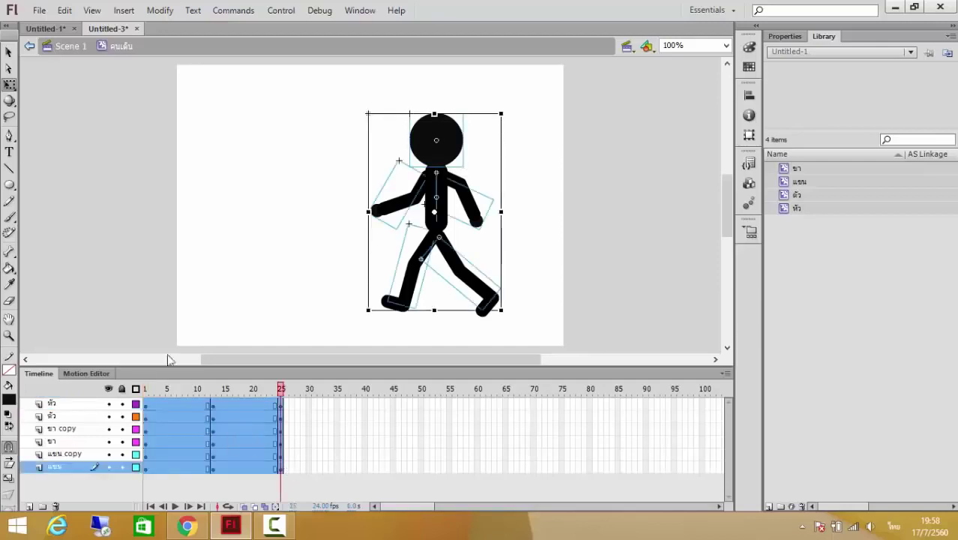
click(202, 291)
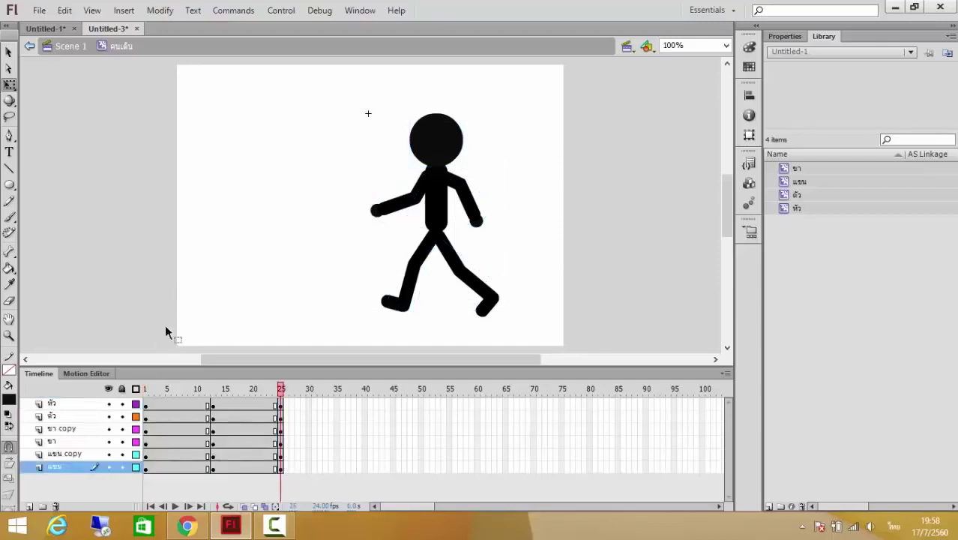
click(145, 403)
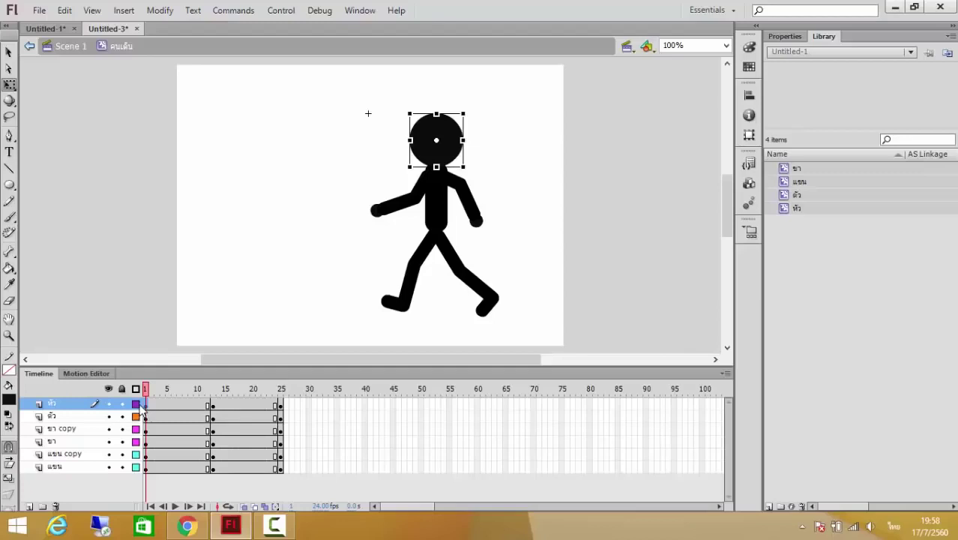
shift+click(281, 468)
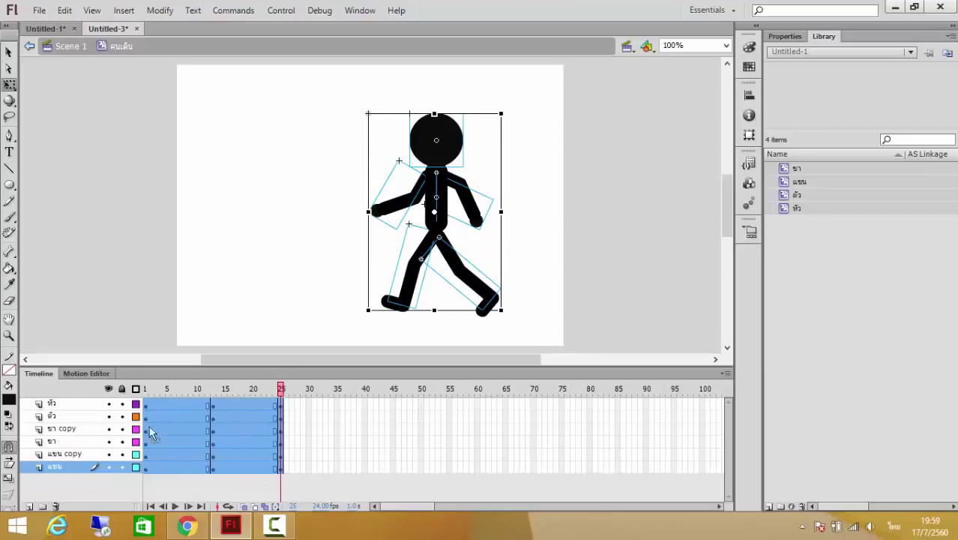
right_click(228, 430)
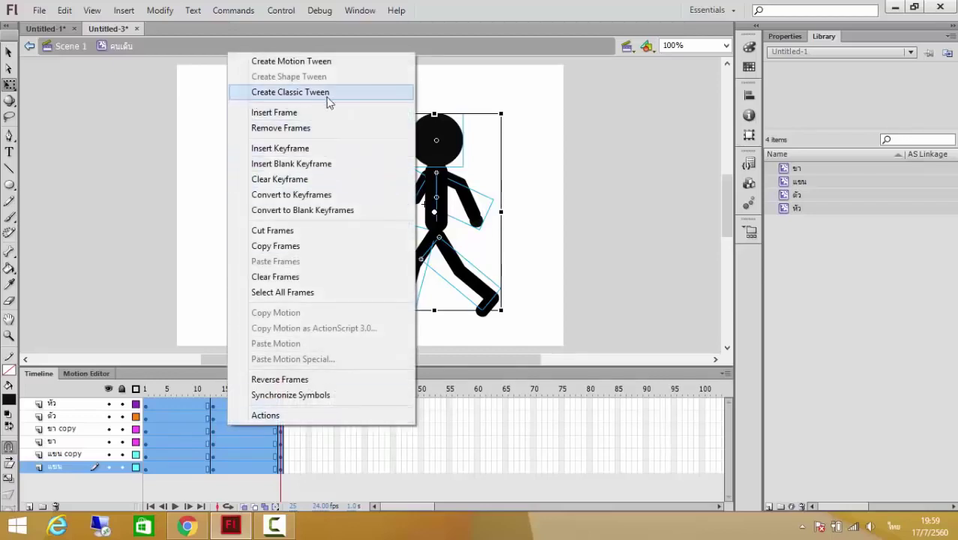
click(298, 100)
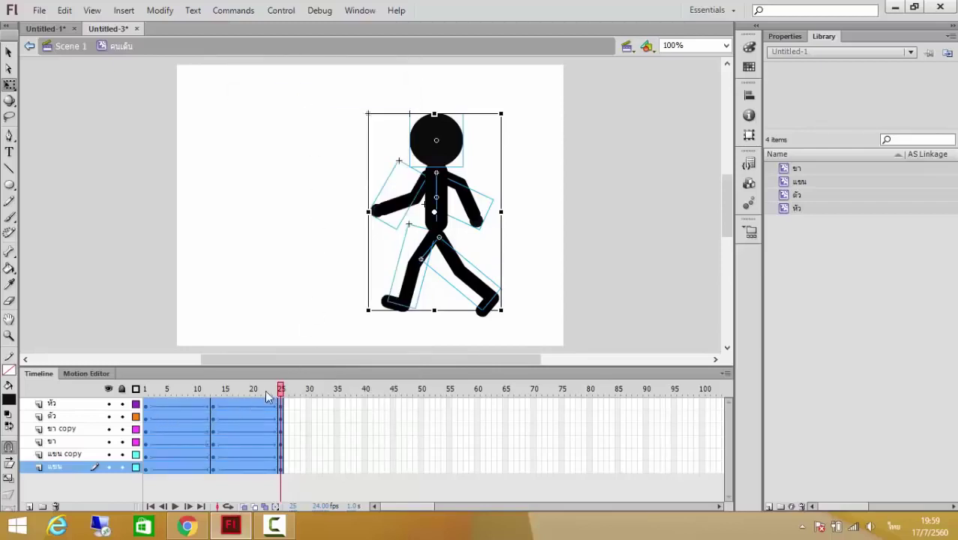
Scrub through the tweened walk cycle and preview it as a test movie.
drag(281, 389, 240, 414)
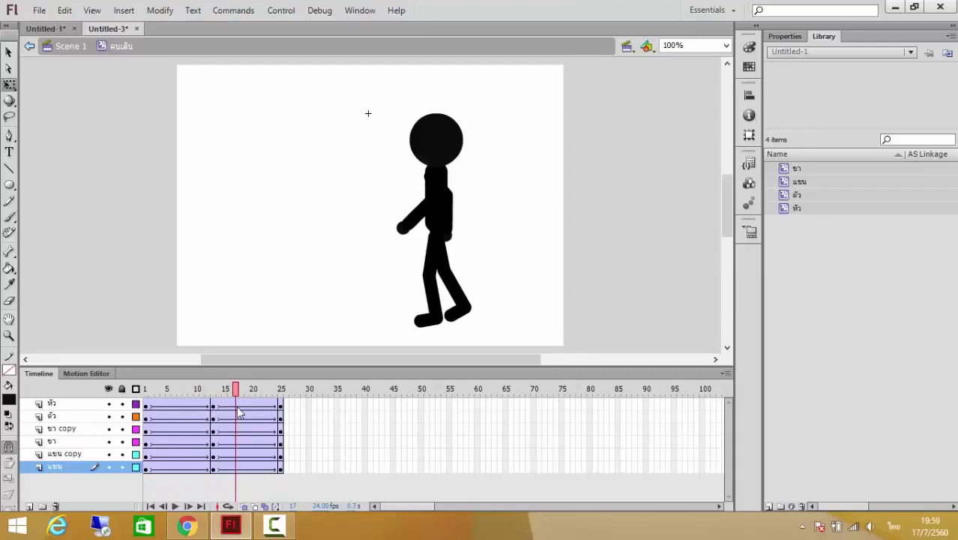
key(ctrl+Return)
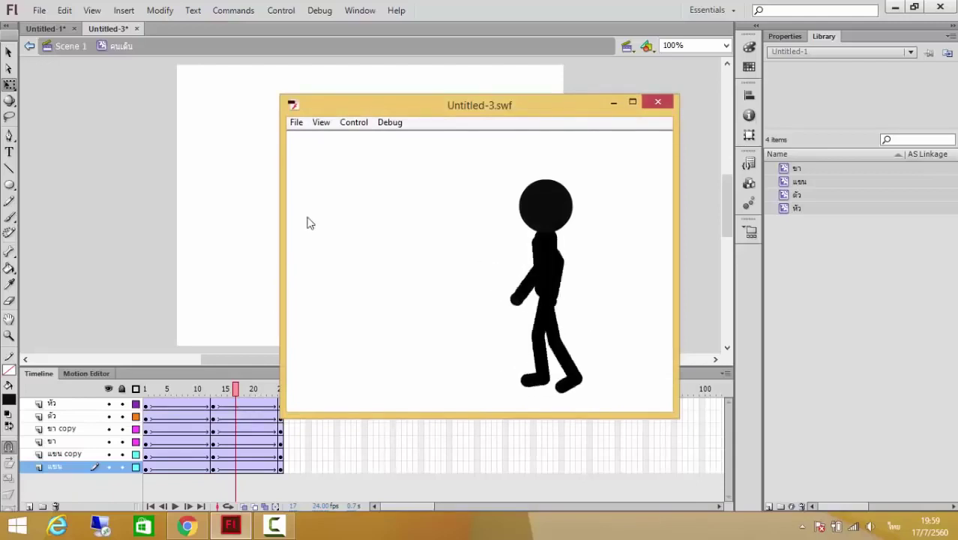
click(657, 101)
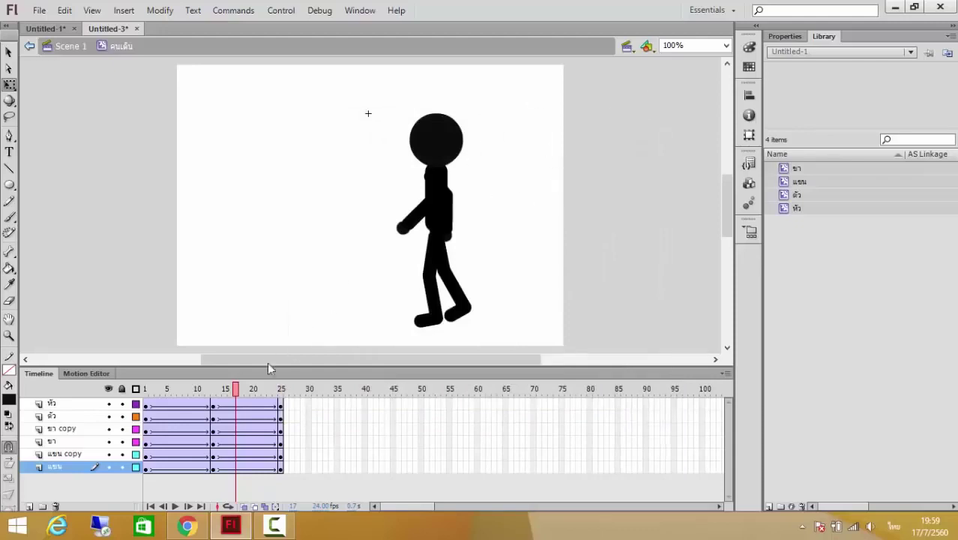
mouse_move(238, 389)
mouse_down()
mouse_move(280, 390)
mouse_move(143, 389)
mouse_move(235, 390)
mouse_up()
Return to Scene 1 and move the walking figure past the right edge of the stage at frame 1.
click(67, 50)
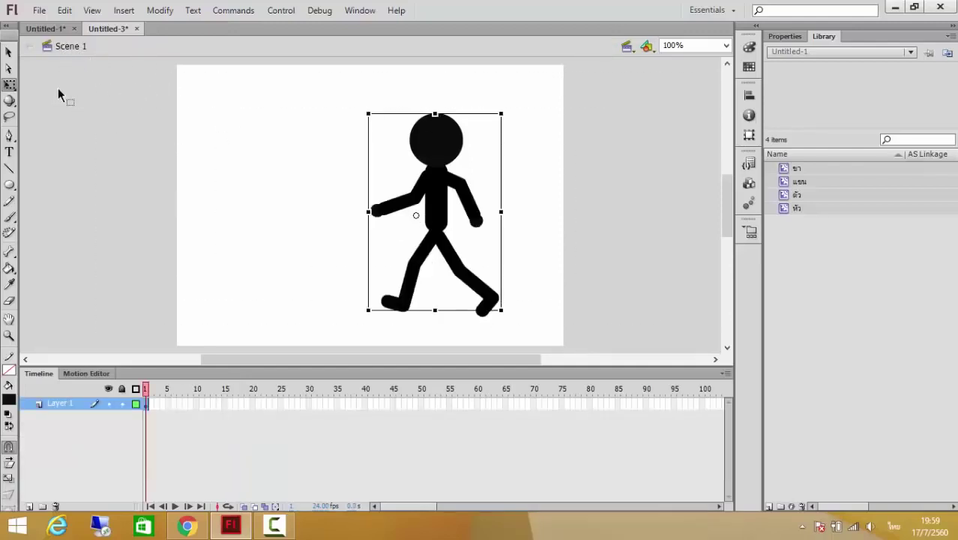
click(10, 54)
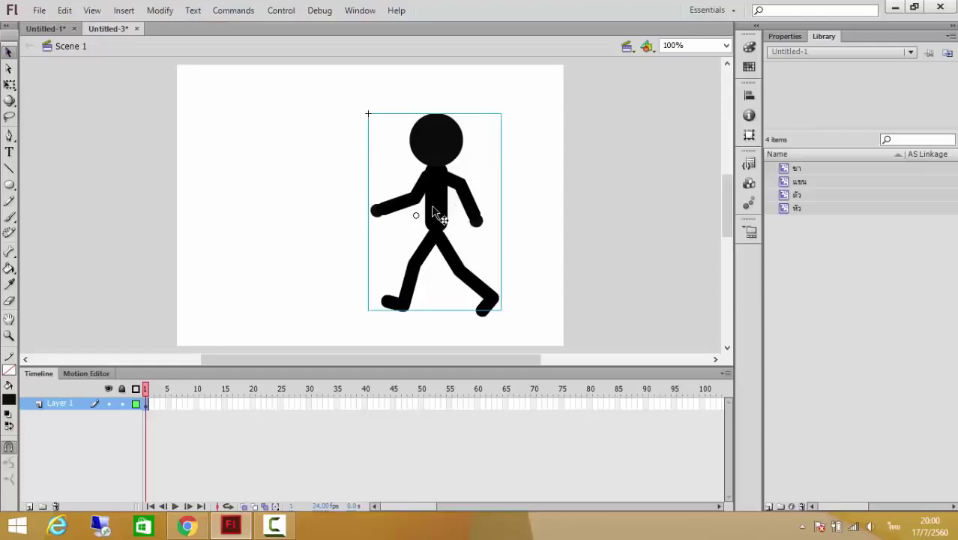
drag(434, 212, 613, 239)
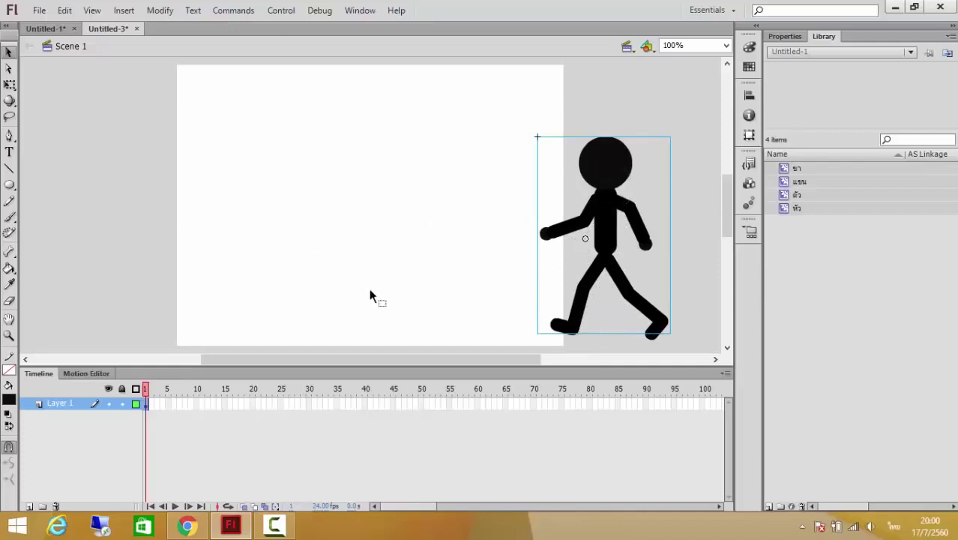
Insert a keyframe at frame 61 on Layer 1, move the figure past the stage's left edge, and compare both keyframes.
right_click(480, 405)
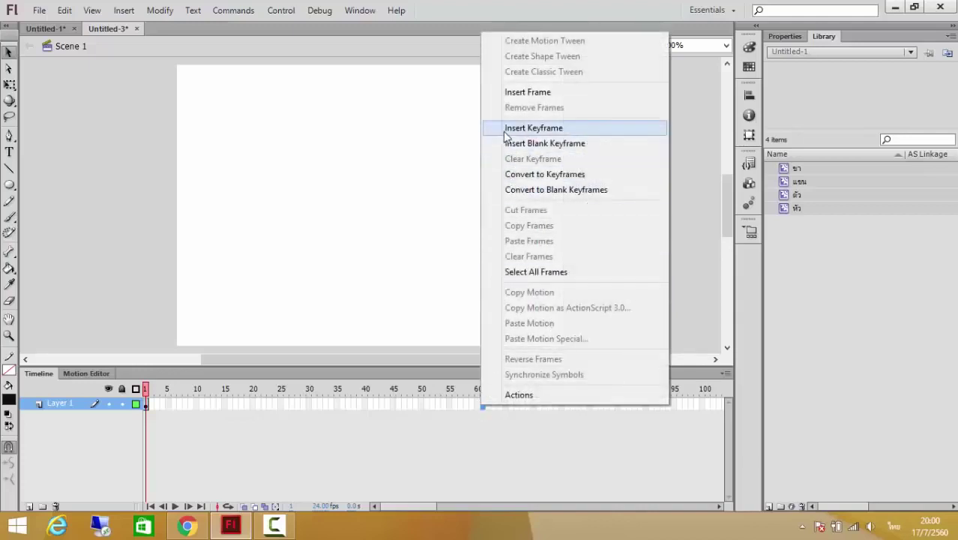
click(538, 132)
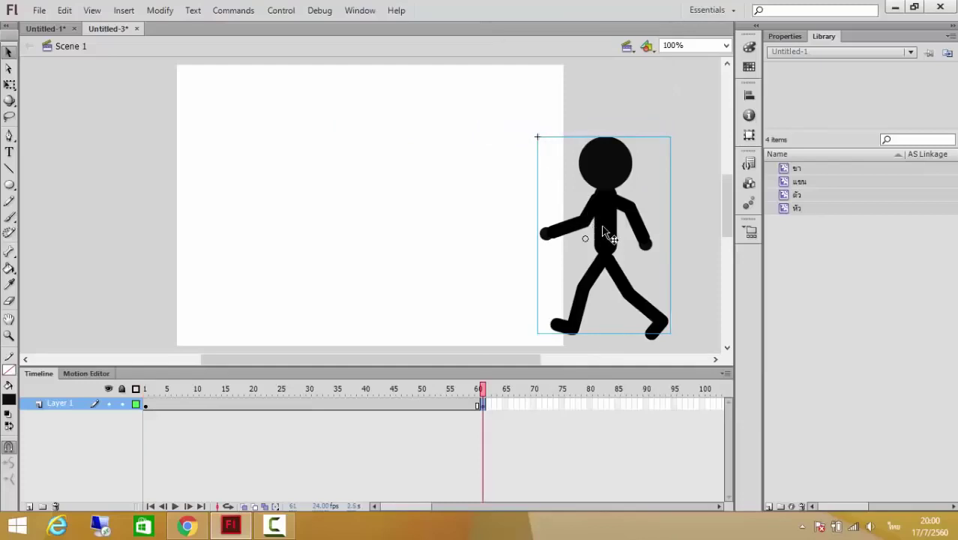
drag(607, 234, 120, 233)
click(147, 404)
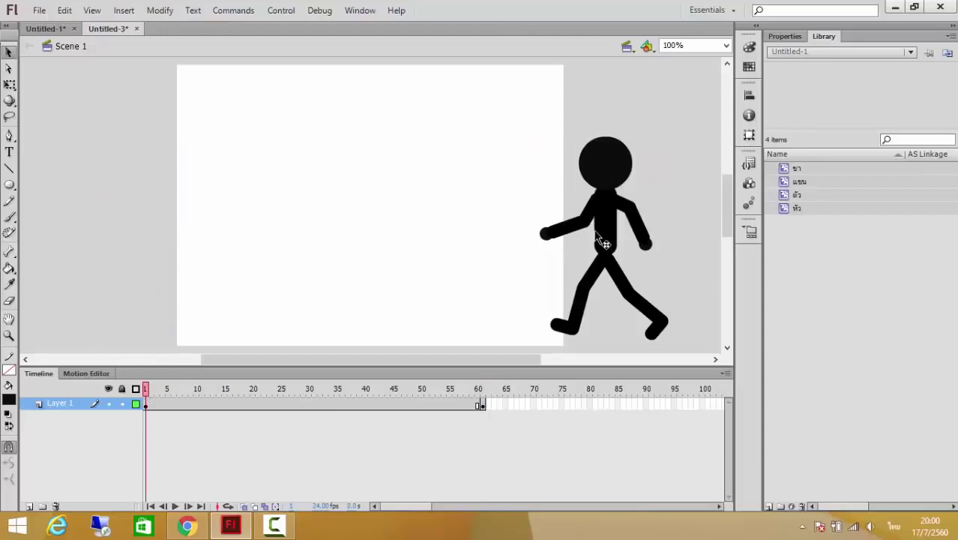
click(482, 388)
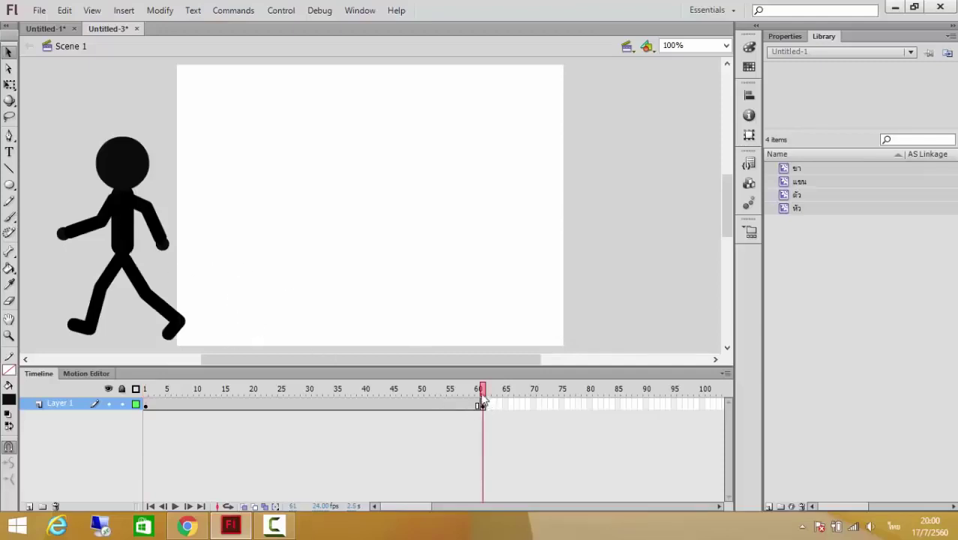
Create a classic tween on Layer 1 between frames 1 and 61 and test the movie.
right_click(286, 405)
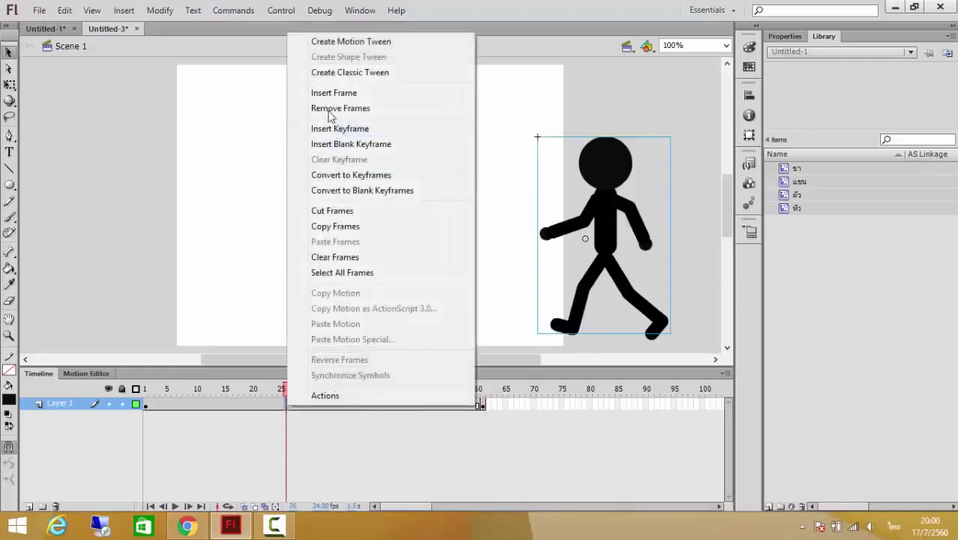
click(376, 78)
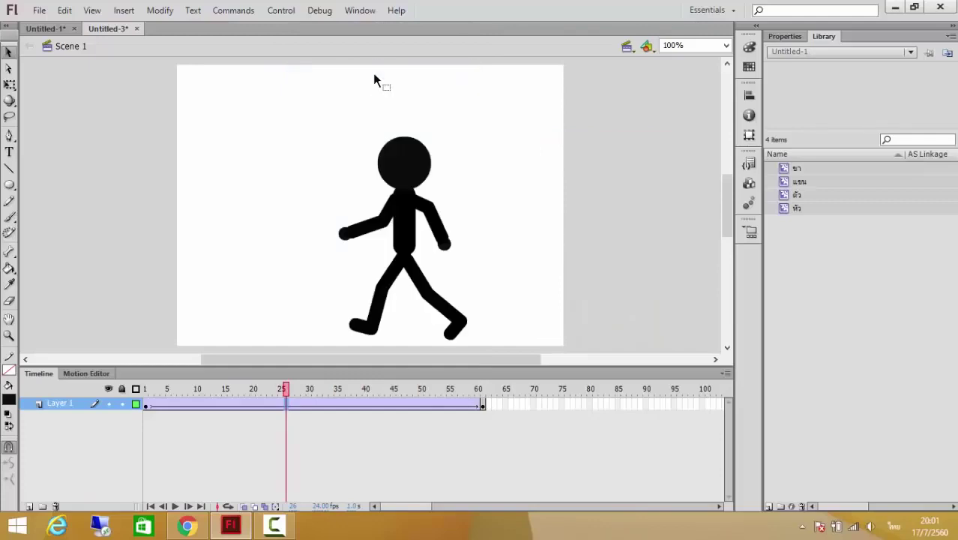
key(ctrl+Return)
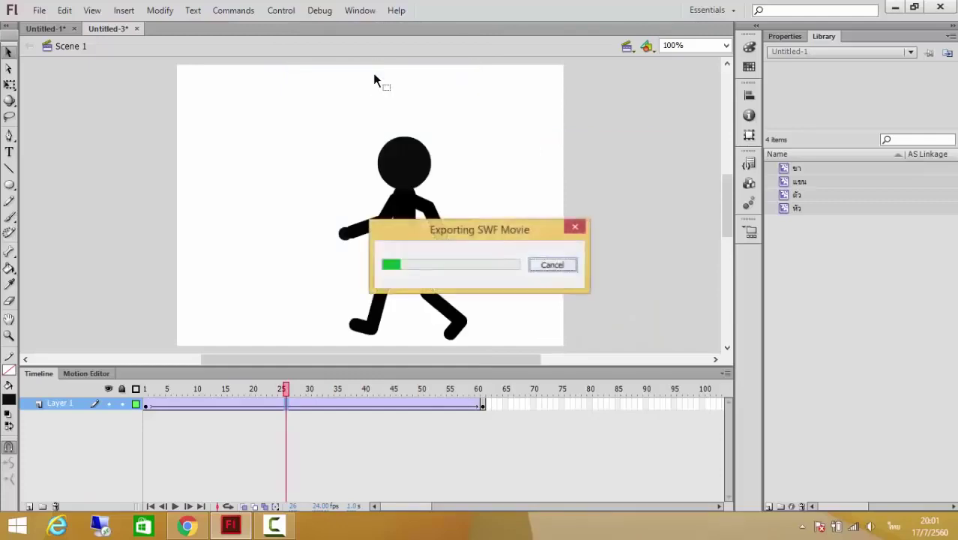